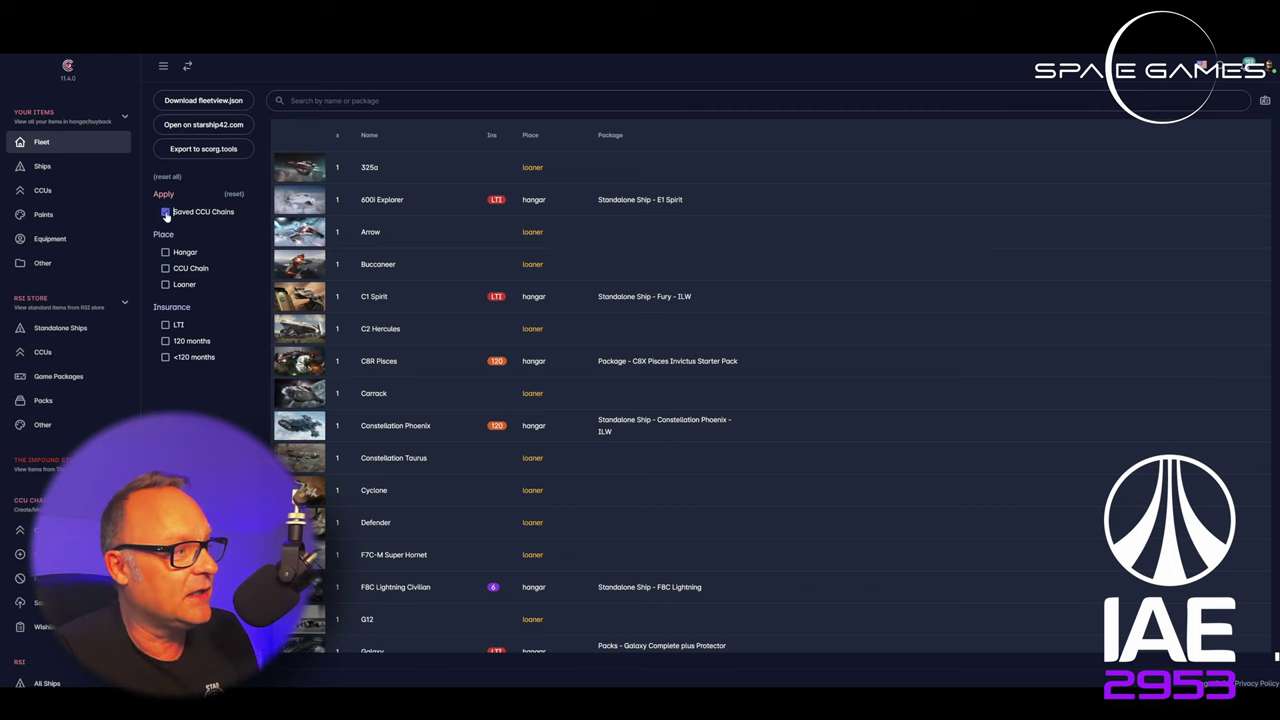
Step: Open the Khartu-Al loaner details, then filter the fleet to hangar ships without saved chains or loaners
{"action": "scroll", "coordinate": [586, 410], "scroll_direction": "down", "scroll_amount": 4}
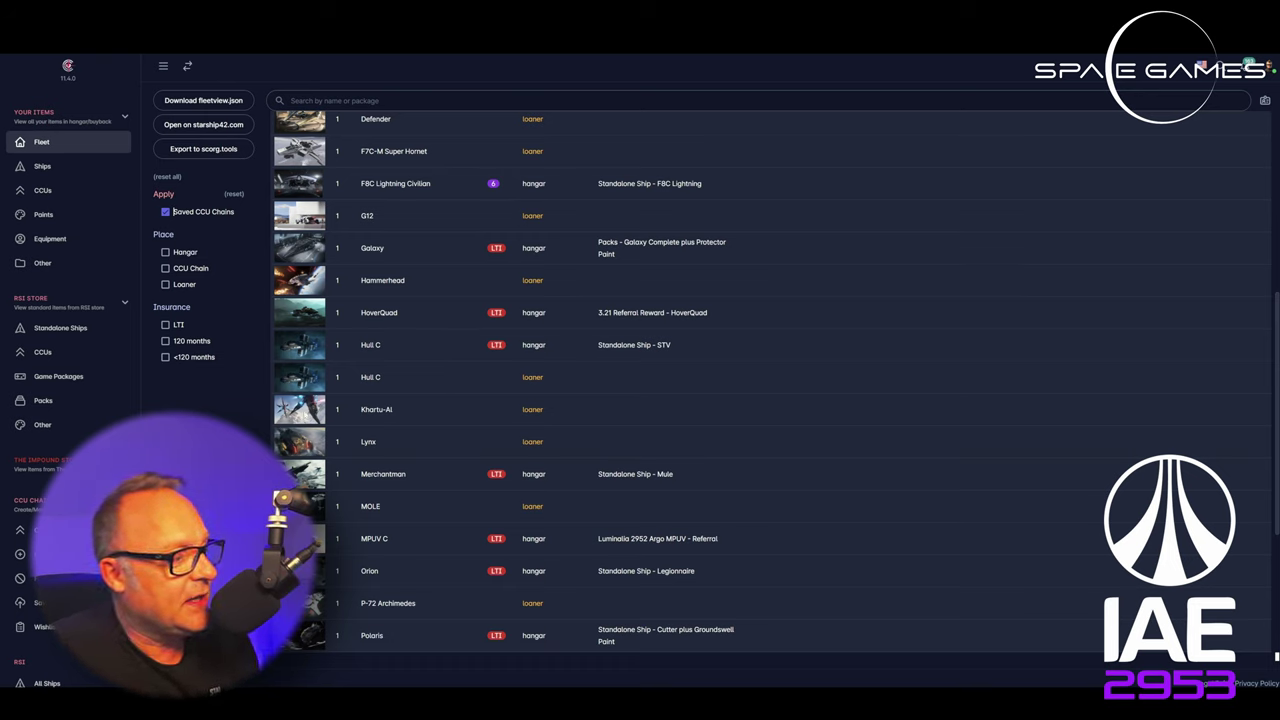
{"action": "left_click", "coordinate": [376, 409]}
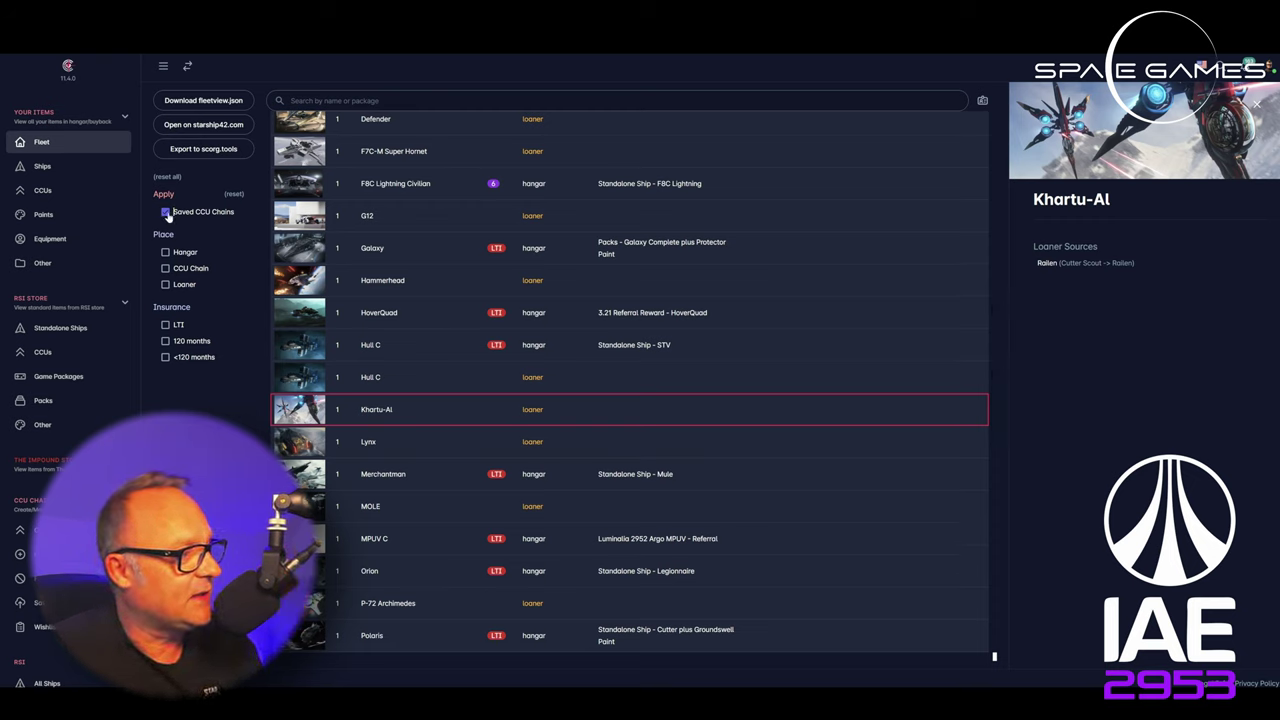
{"action": "left_click", "coordinate": [166, 213]}
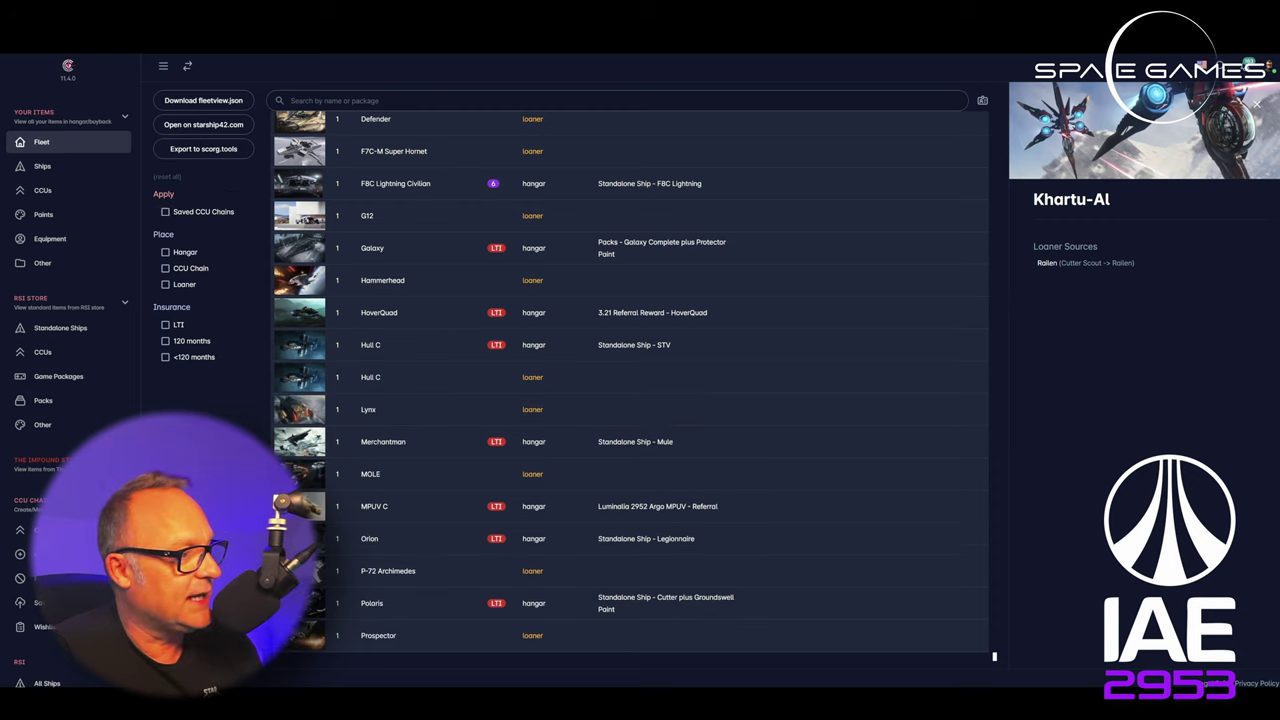
{"action": "left_click", "coordinate": [166, 285]}
{"action": "left_click", "coordinate": [165, 252]}
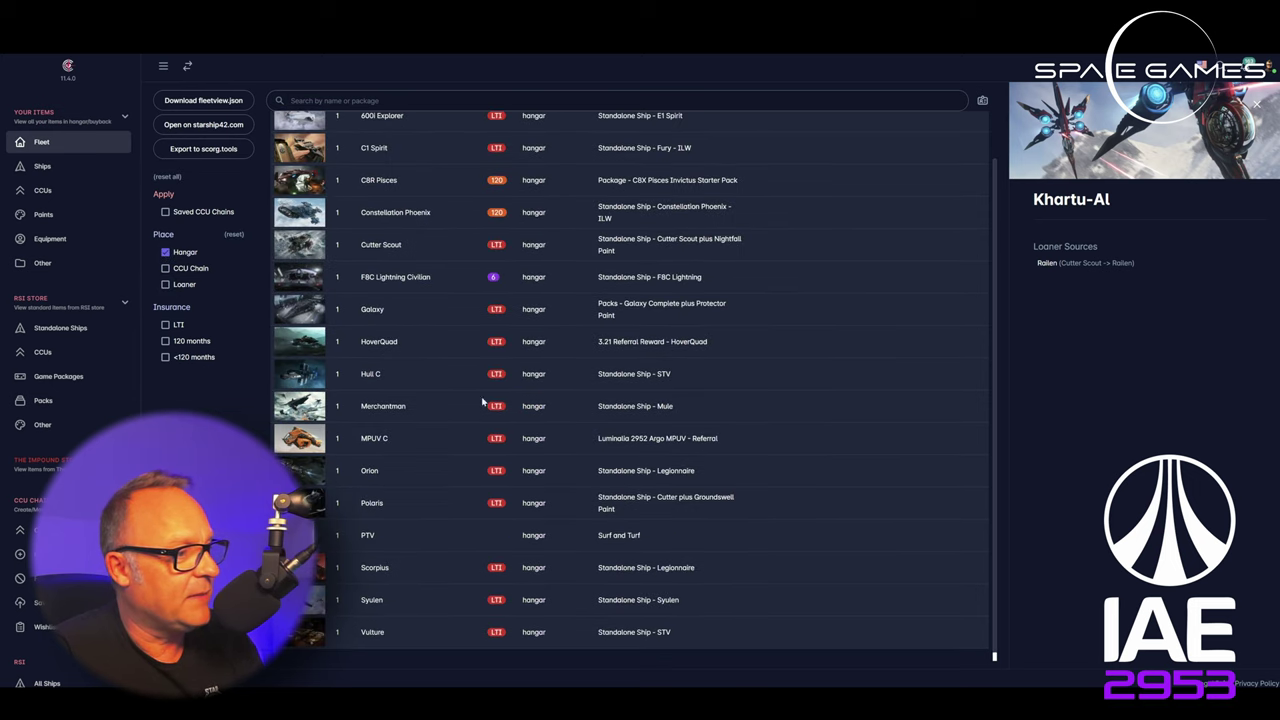
{"action": "scroll", "coordinate": [541, 422], "scroll_direction": "down", "scroll_amount": 1}
{"action": "scroll", "coordinate": [562, 486], "scroll_direction": "up", "scroll_amount": 1}
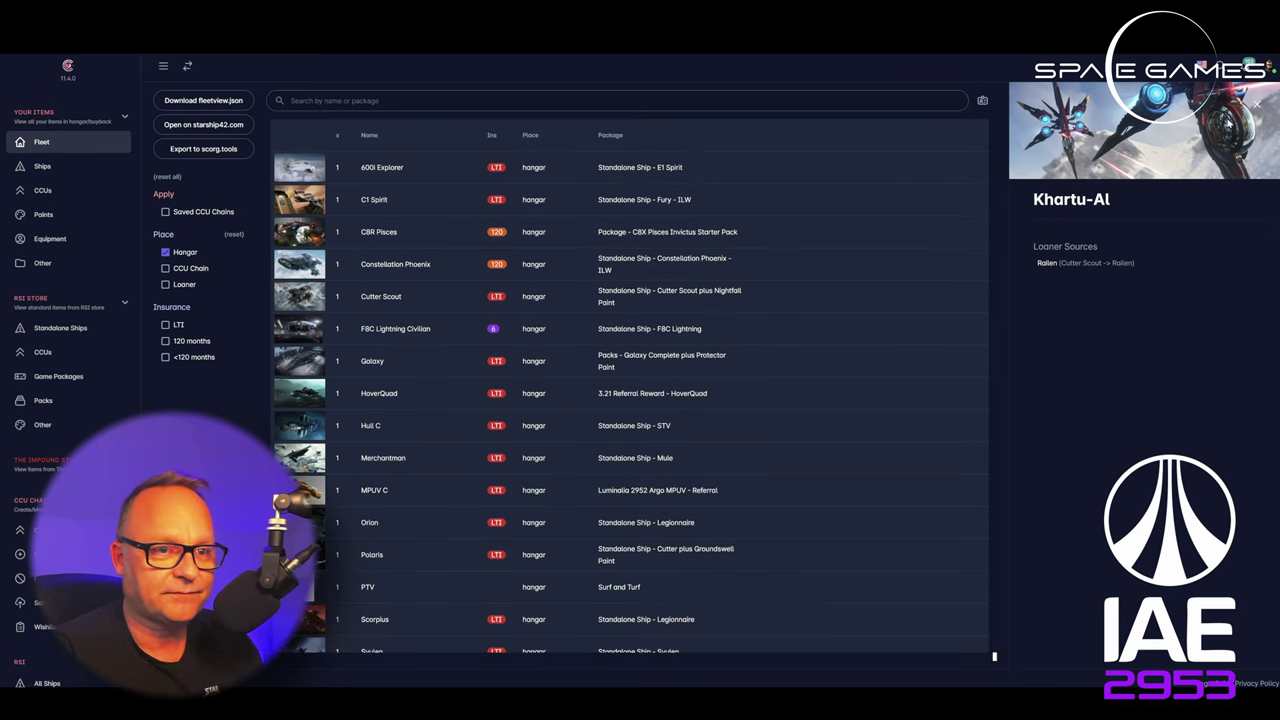
Step: Close the Khartu-Al details and browse the hangar-only list from 600i Explorer to Vulture
{"action": "left_click", "coordinate": [1257, 104]}
{"action": "scroll", "coordinate": [879, 546], "scroll_direction": "down", "scroll_amount": 1}
{"action": "scroll", "coordinate": [871, 546], "scroll_direction": "up", "scroll_amount": 1}
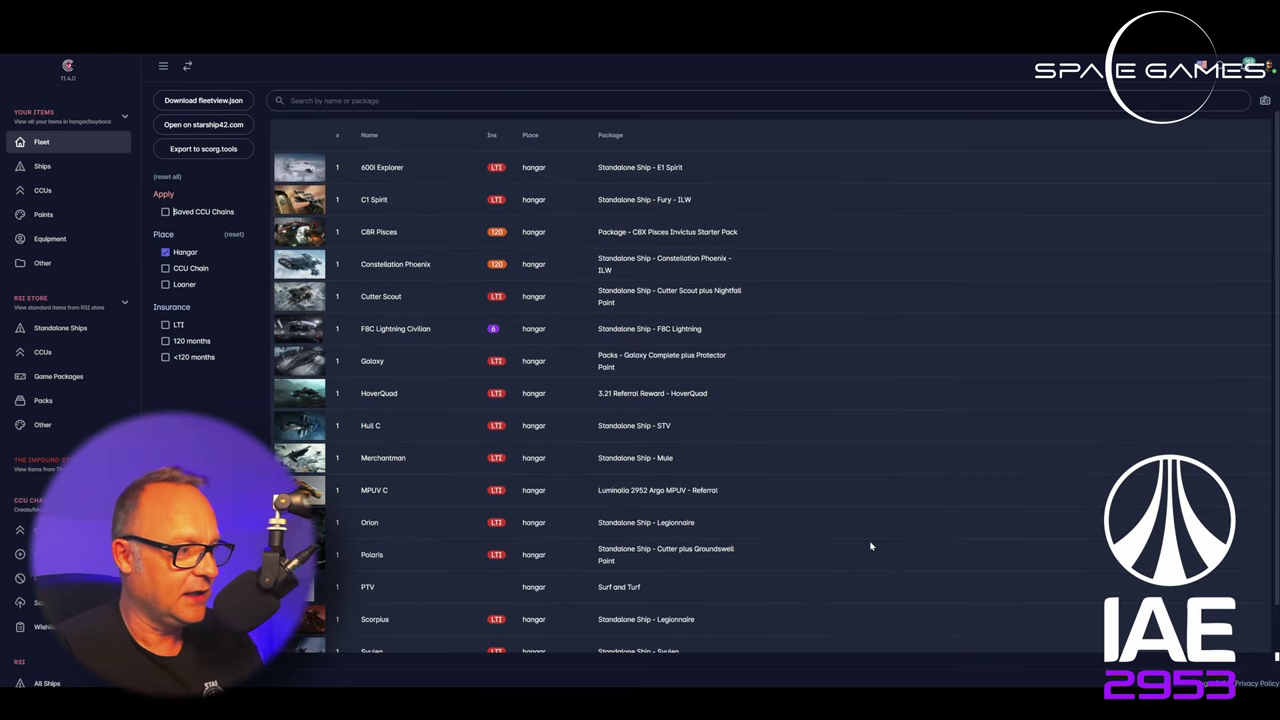
{"action": "scroll", "coordinate": [820, 535], "scroll_direction": "down", "scroll_amount": 1}
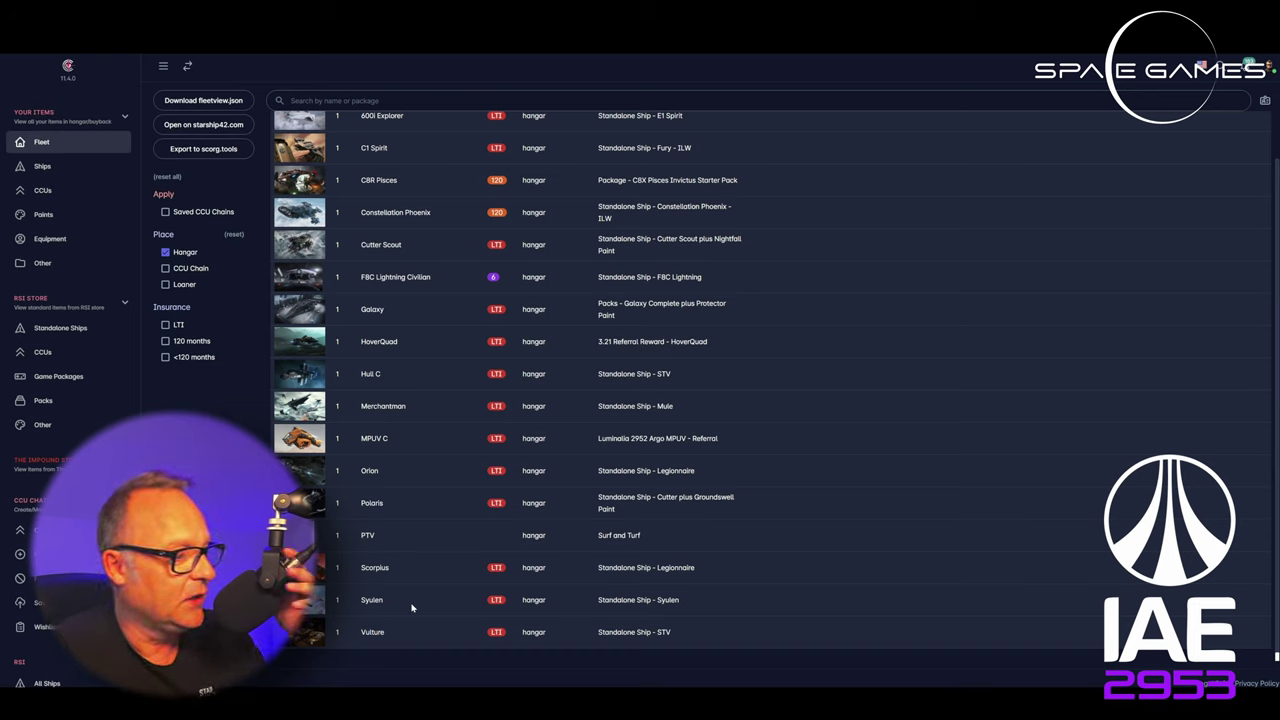
Step: List the store's Warbond CCU offers and open the 350r Warbond Edition details
{"action": "left_click", "coordinate": [60, 357]}
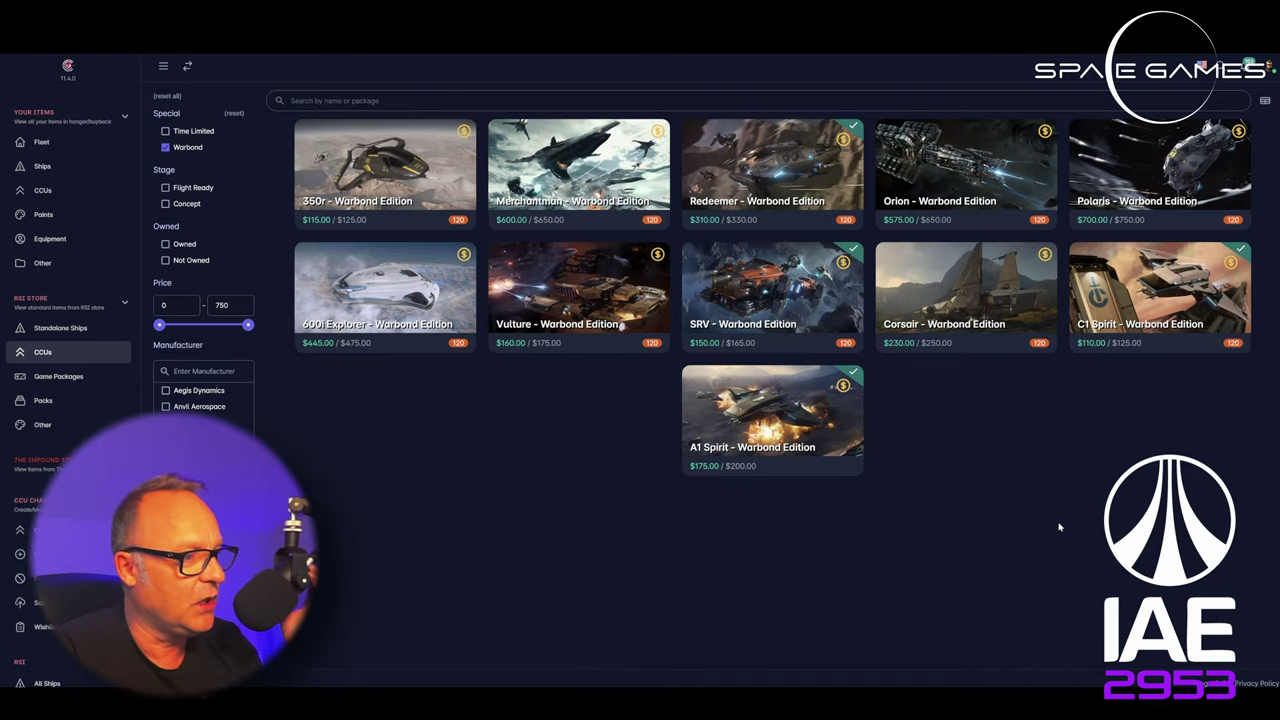
{"action": "left_click", "coordinate": [386, 193]}
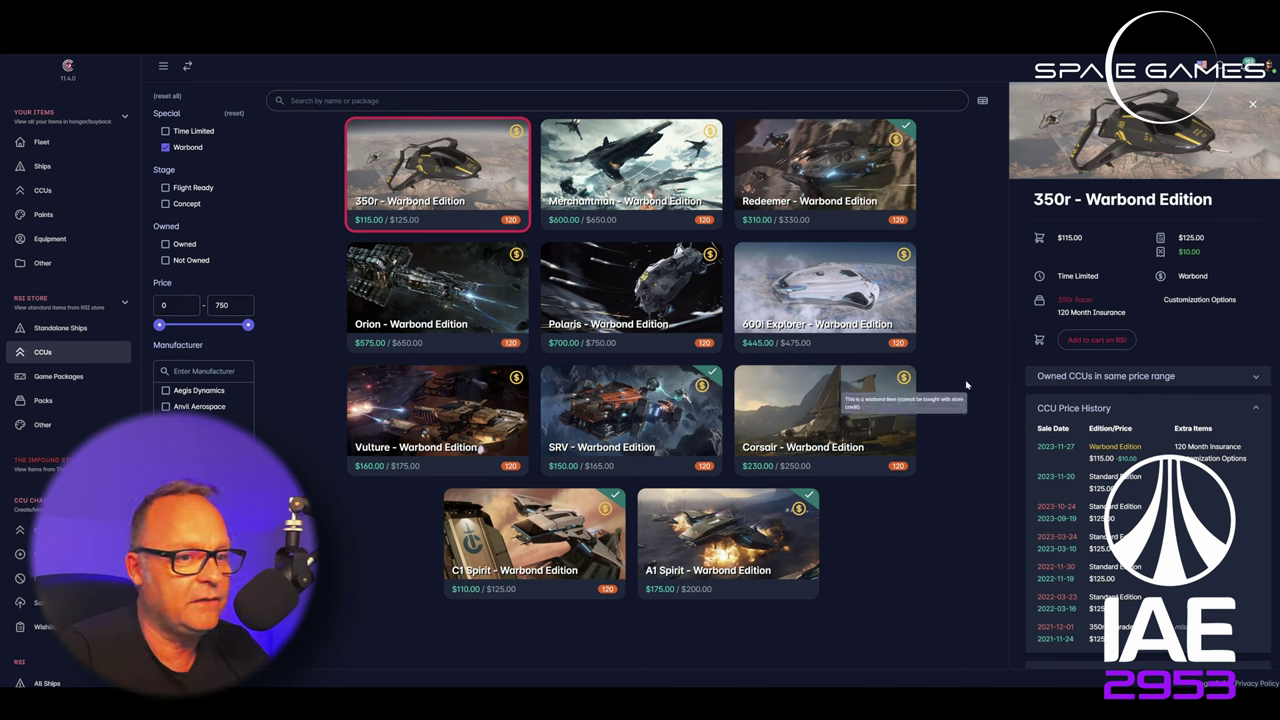
Step: Compare the Merchantman and Redeemer Warbond CCUs, ending on the Redeemer at $310.00 against $330.00
{"action": "left_click", "coordinate": [632, 180]}
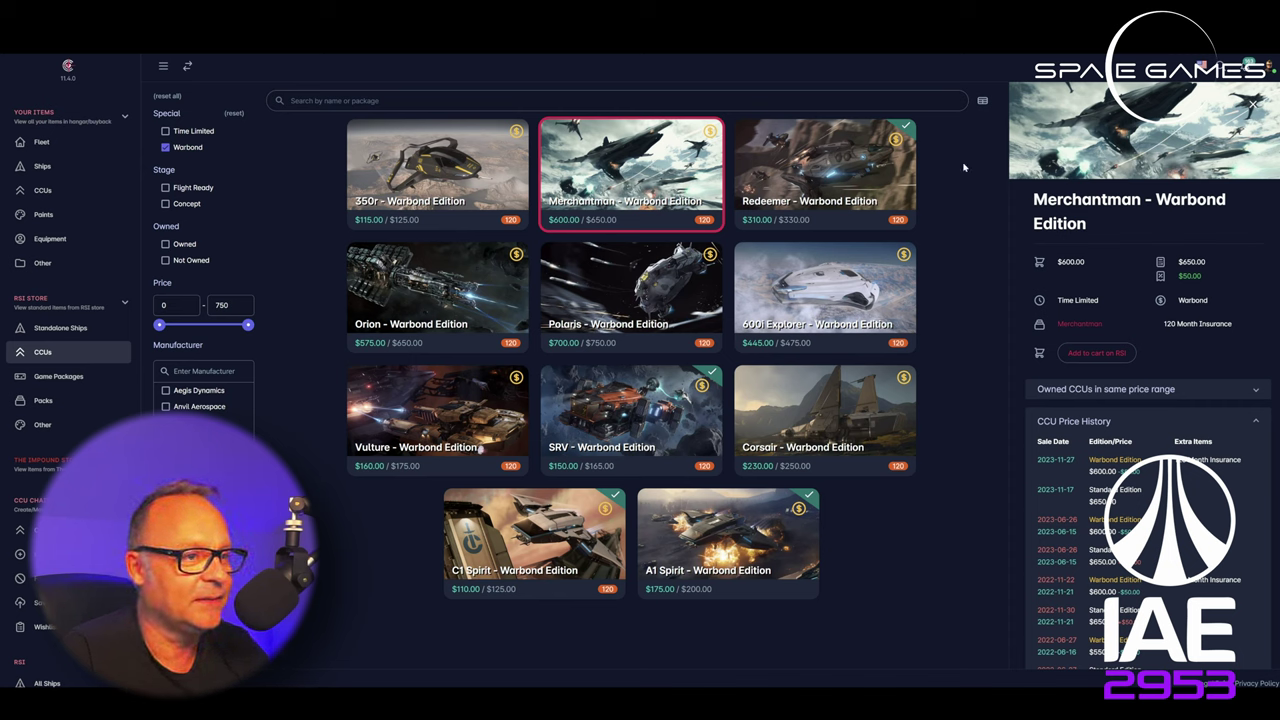
{"action": "left_click", "coordinate": [841, 190]}
{"action": "key", "text": "Left"}
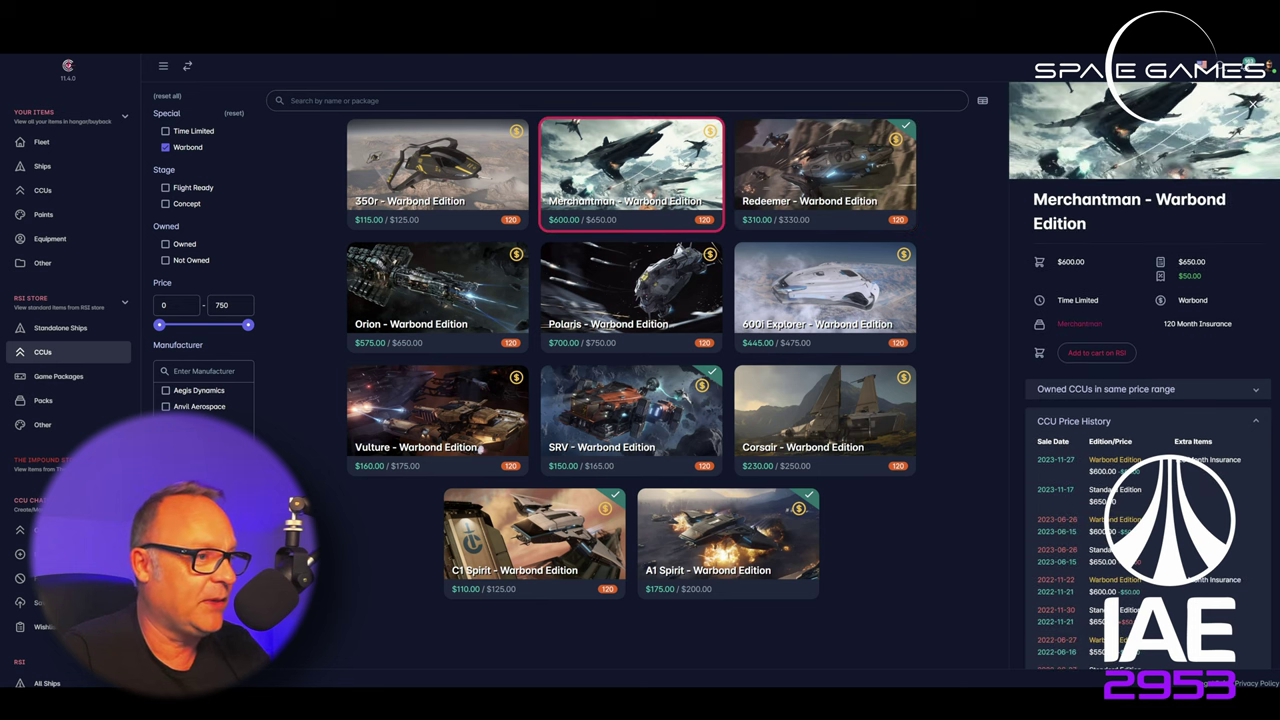
{"action": "left_click", "coordinate": [875, 175]}
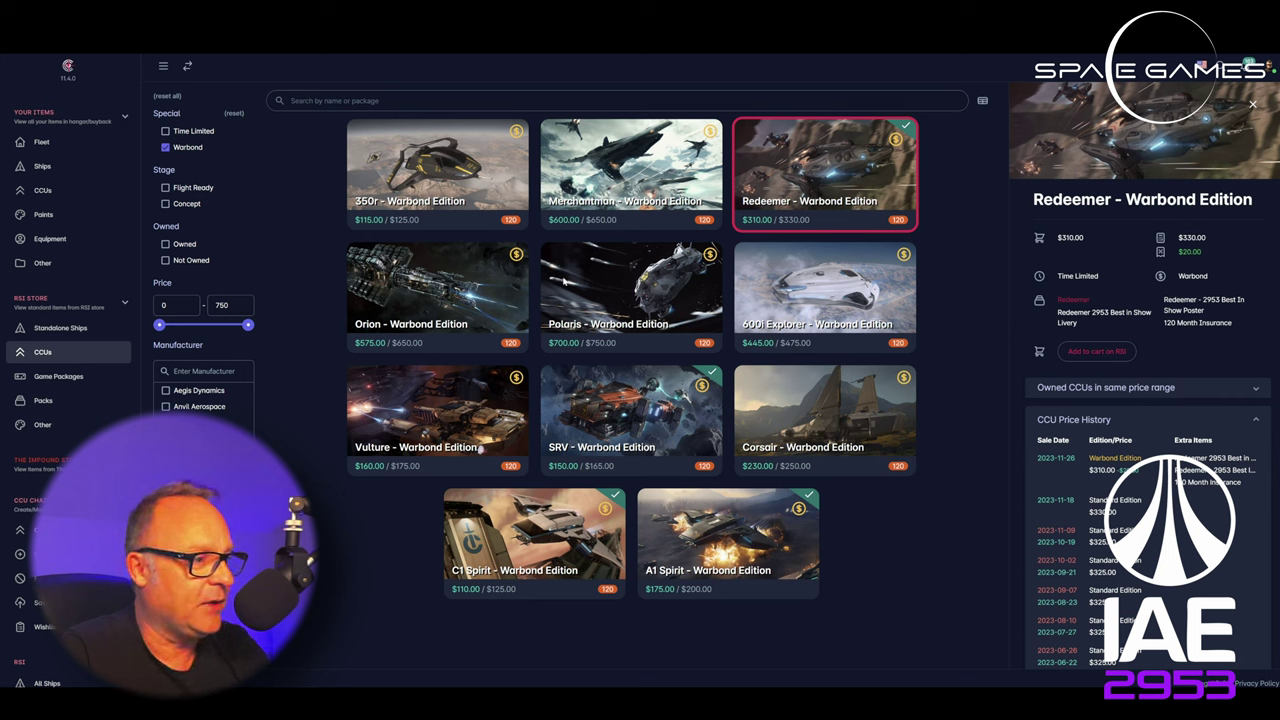
Step: Open the Orion Warbond Edition CCU: $575.00 against $650.00 with 120 Month Insurance
{"action": "left_click", "coordinate": [486, 289]}
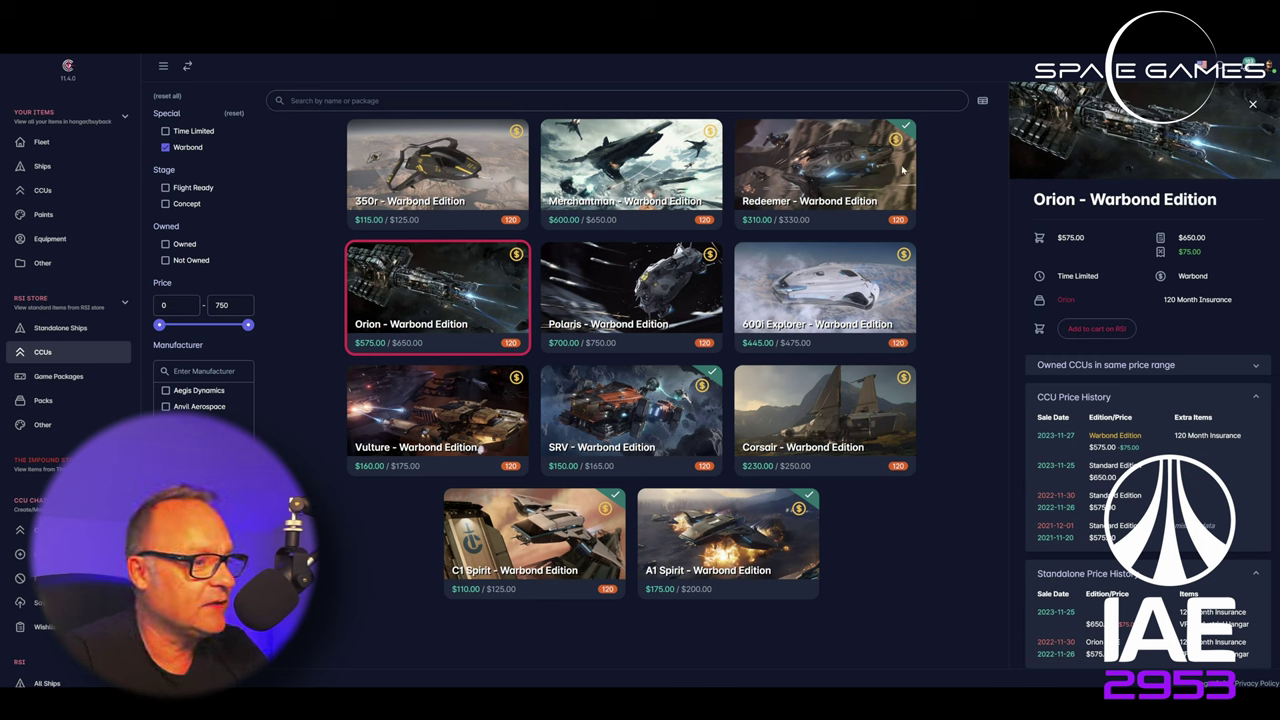
Step: View the Polaris Warbond CCU, then the 600i Explorer at $445.00 against $475.00
{"action": "left_click", "coordinate": [661, 284]}
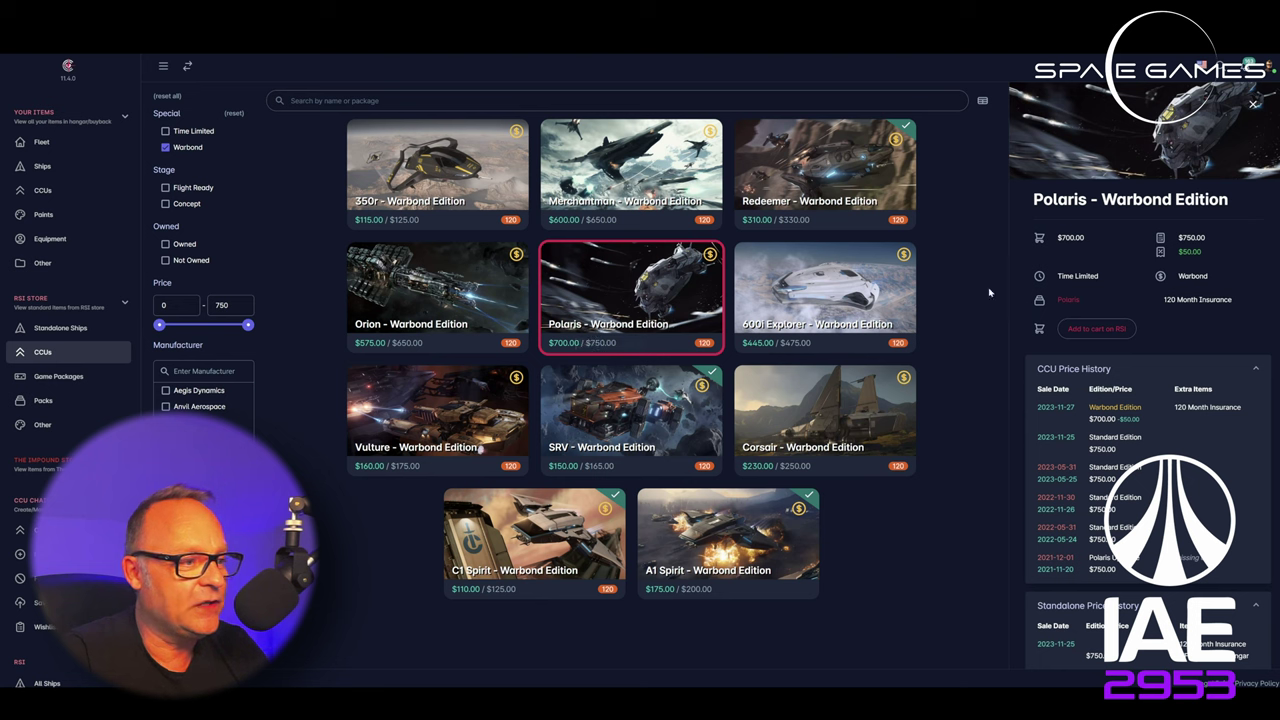
{"action": "left_click", "coordinate": [862, 309]}
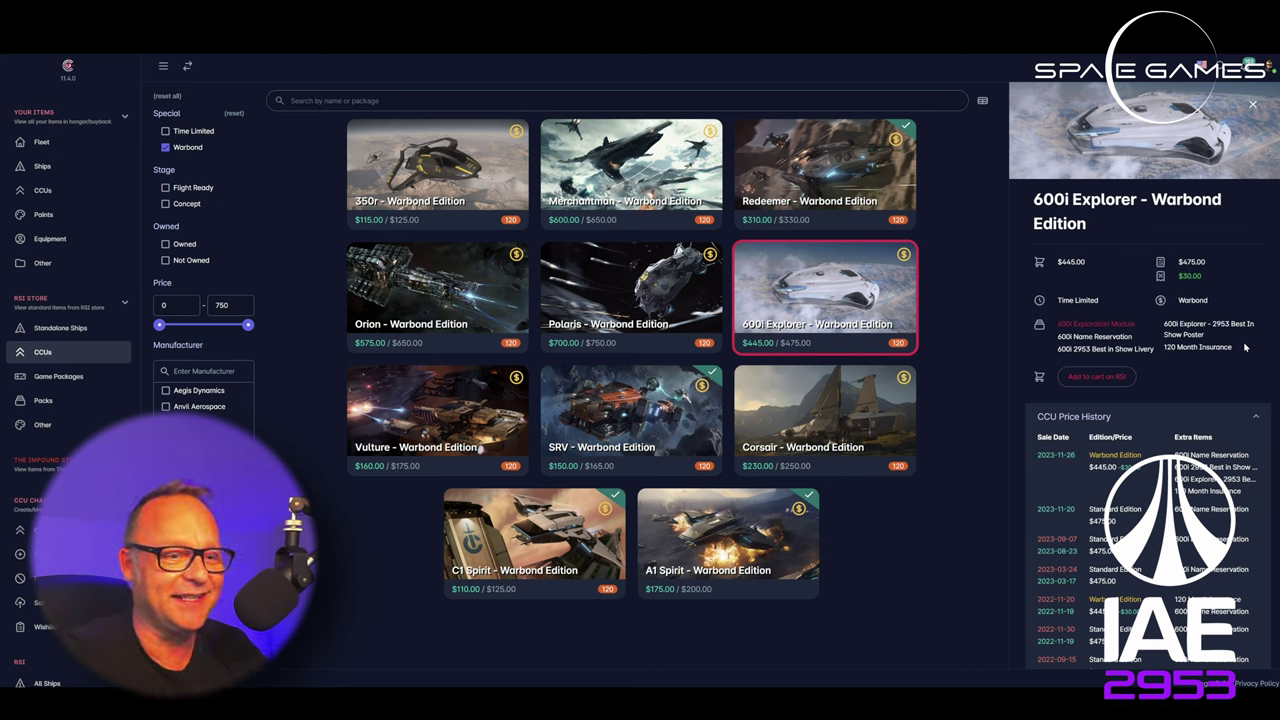
Step: Check the Vulture, SRV, Corsair, C1 and A1 Spirit CCU details, then go to the CCU Chain planner
{"action": "left_click", "coordinate": [470, 425]}
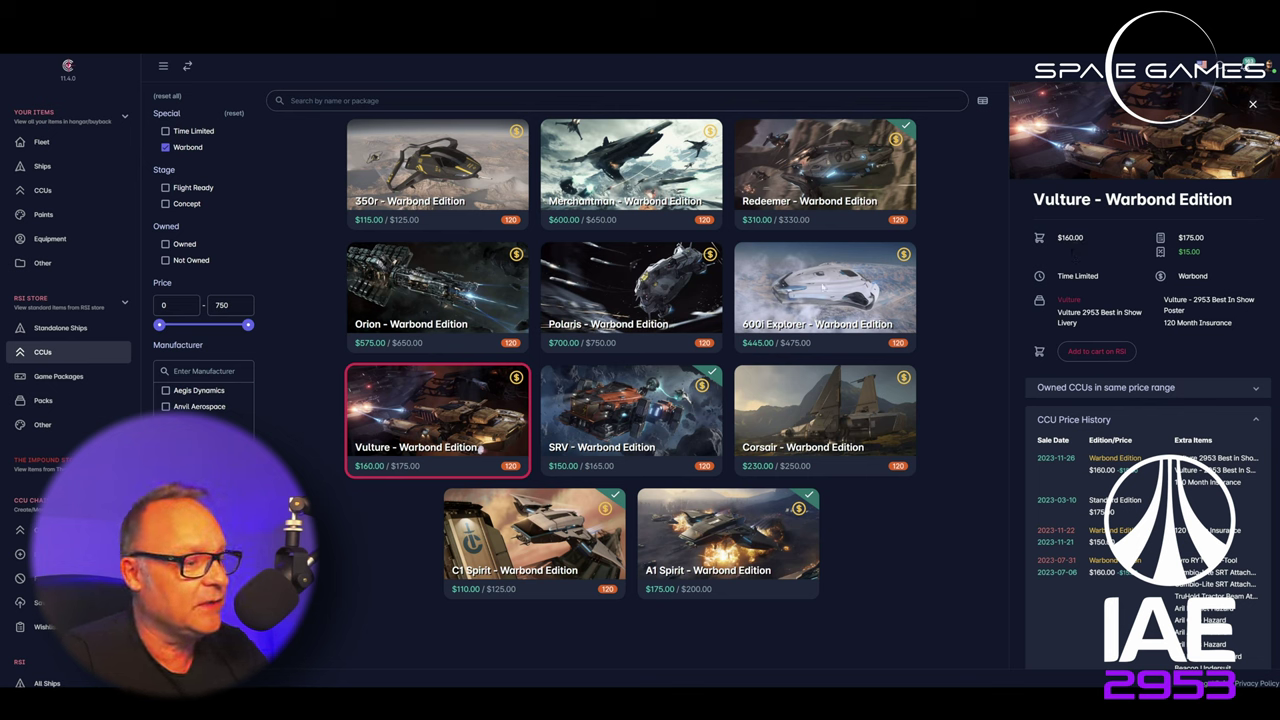
{"action": "left_click", "coordinate": [678, 440]}
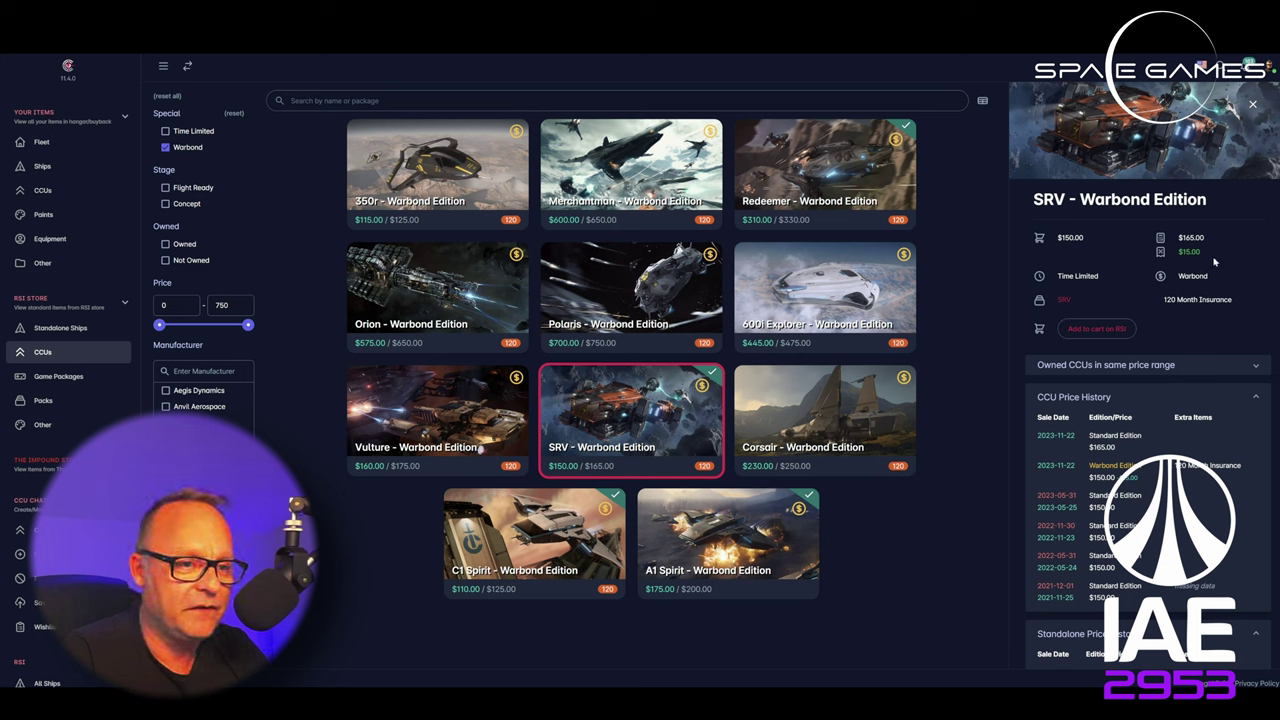
{"action": "left_click", "coordinate": [839, 438]}
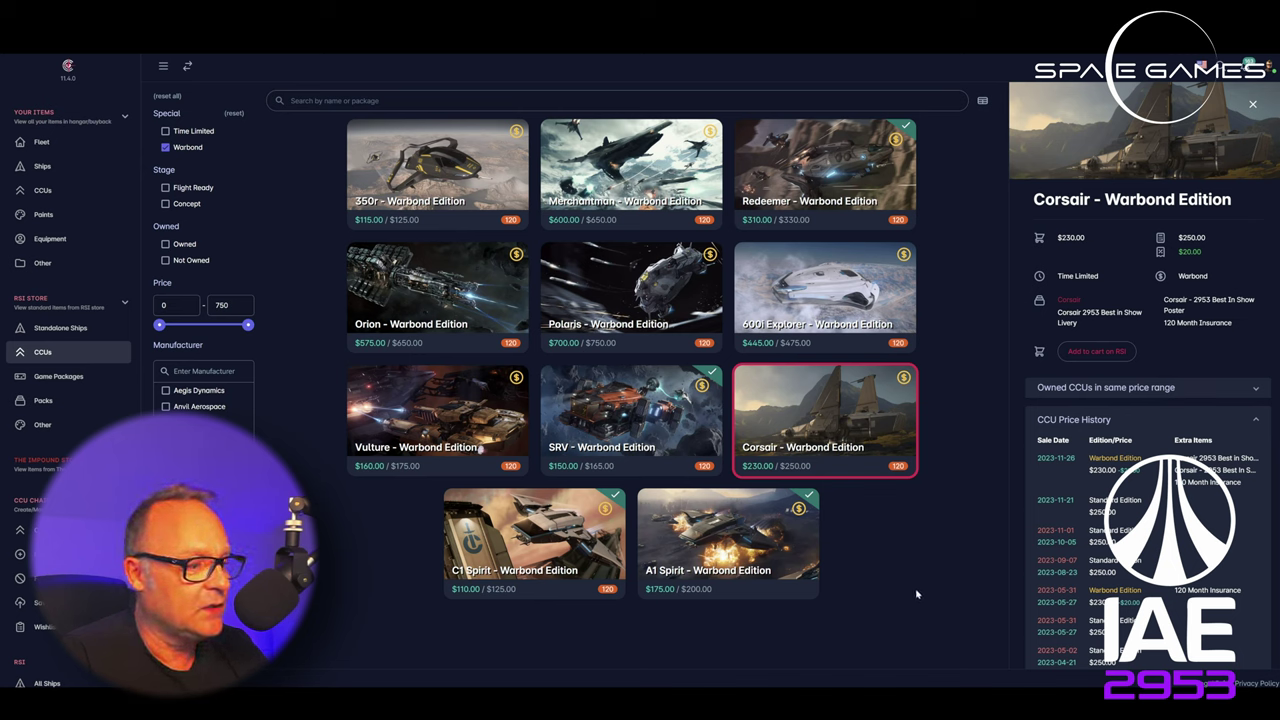
{"action": "left_click", "coordinate": [548, 540]}
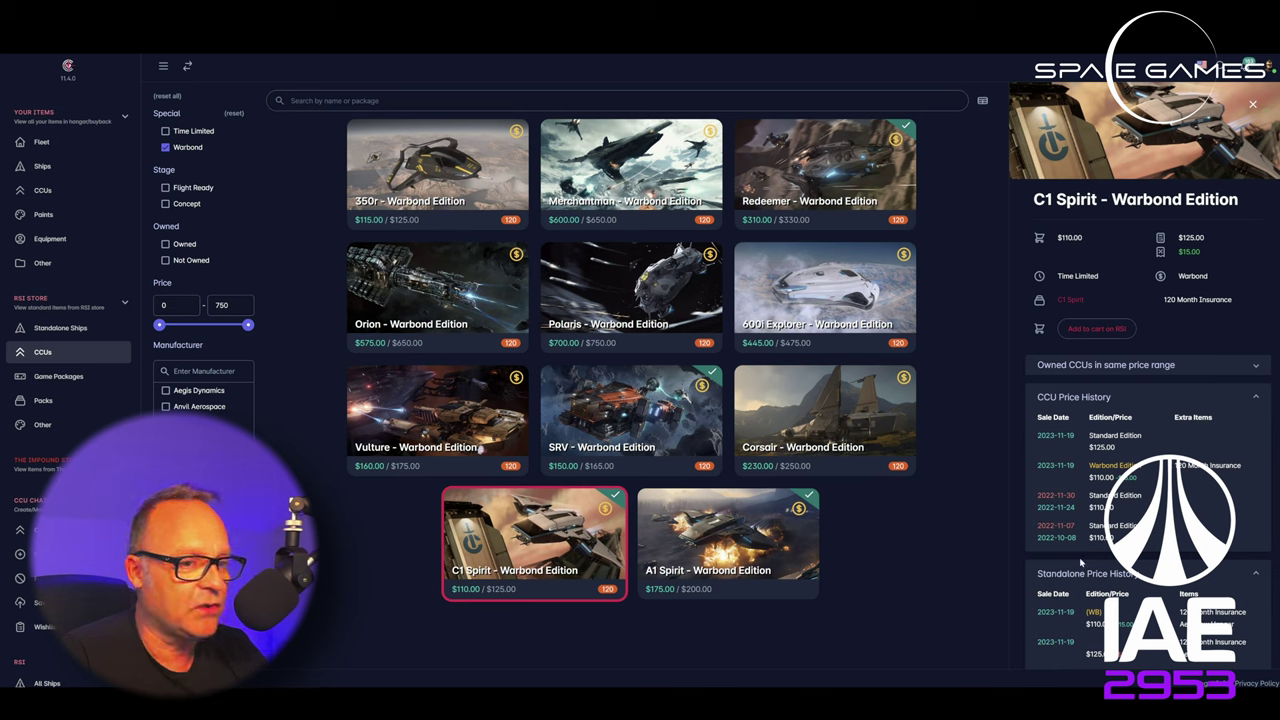
{"action": "left_click", "coordinate": [745, 566]}
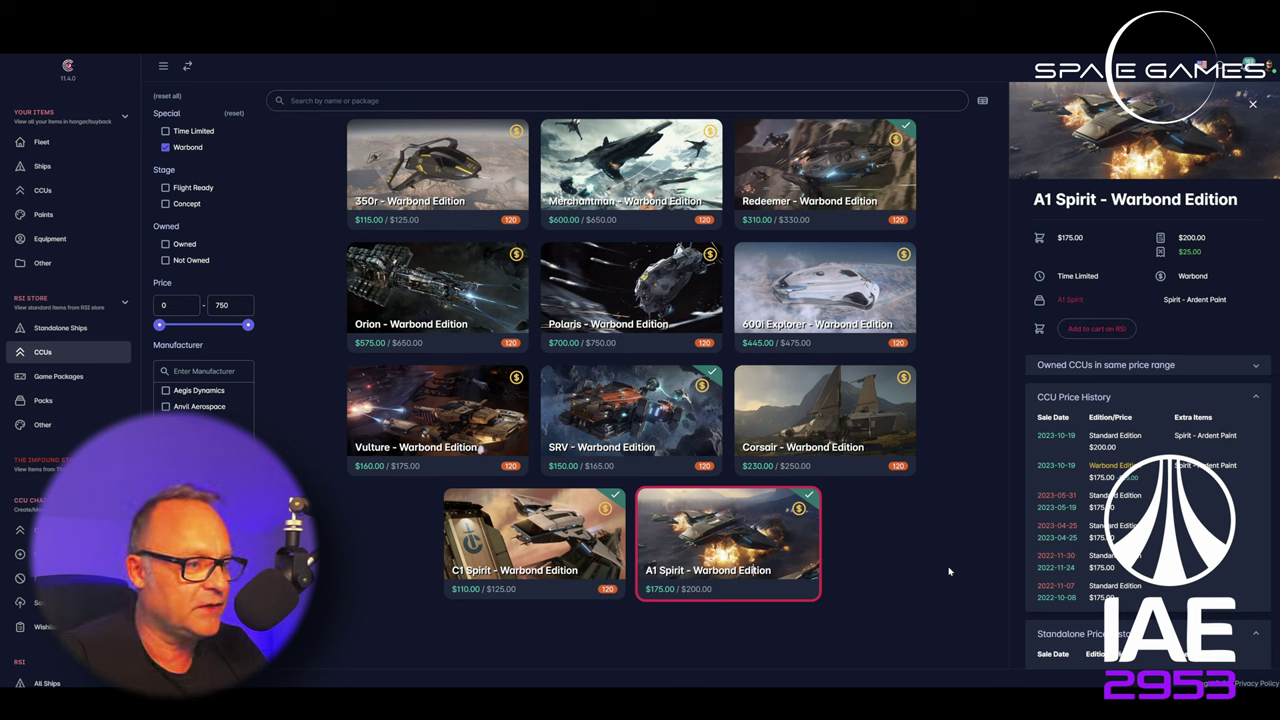
{"action": "left_click", "coordinate": [20, 530]}
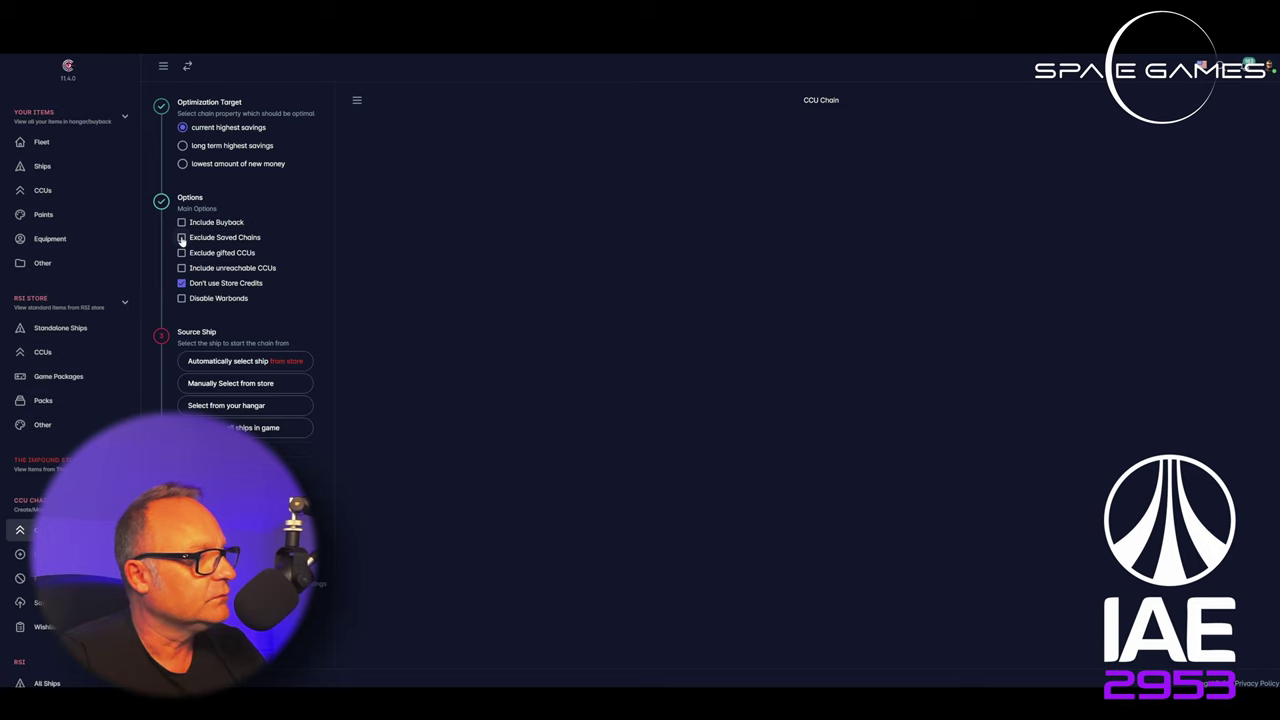
Step: Plan a Polaris chain from an auto-selected Storm AA, costing $400.00 against $750.00
{"action": "left_click", "coordinate": [251, 361]}
{"action": "left_click", "coordinate": [736, 423]}
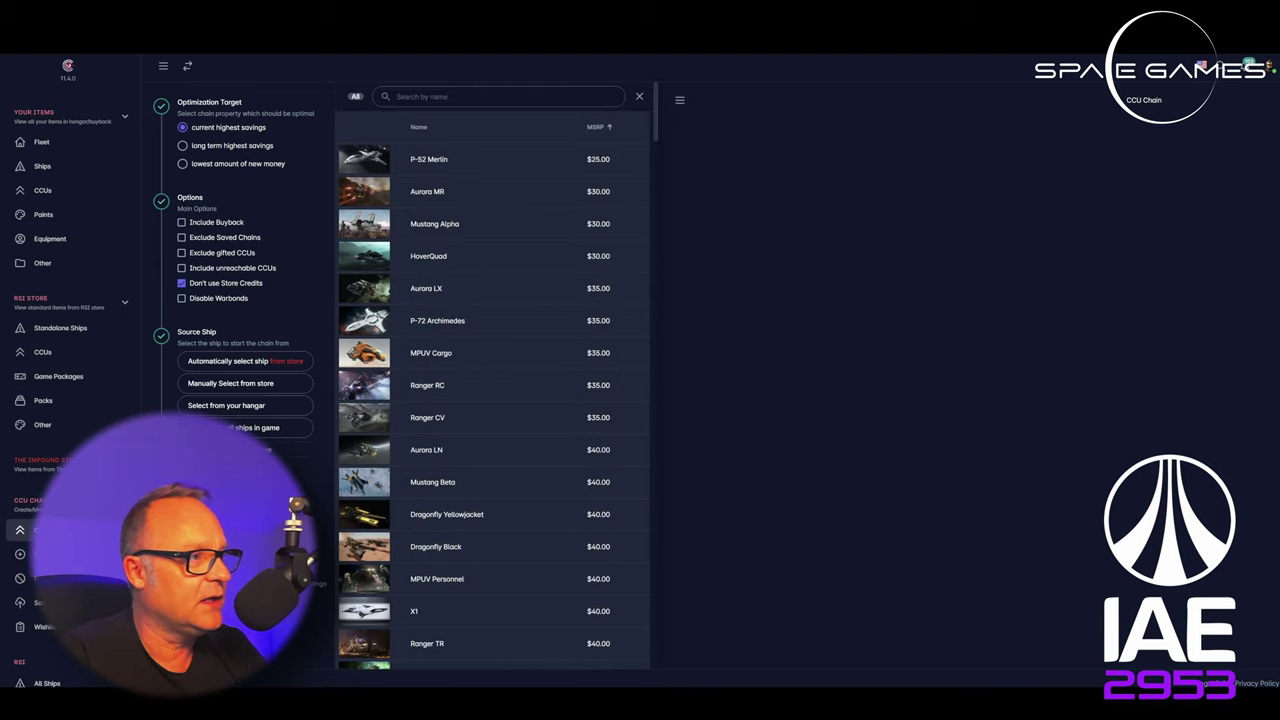
{"action": "type", "text": "Polaris"}
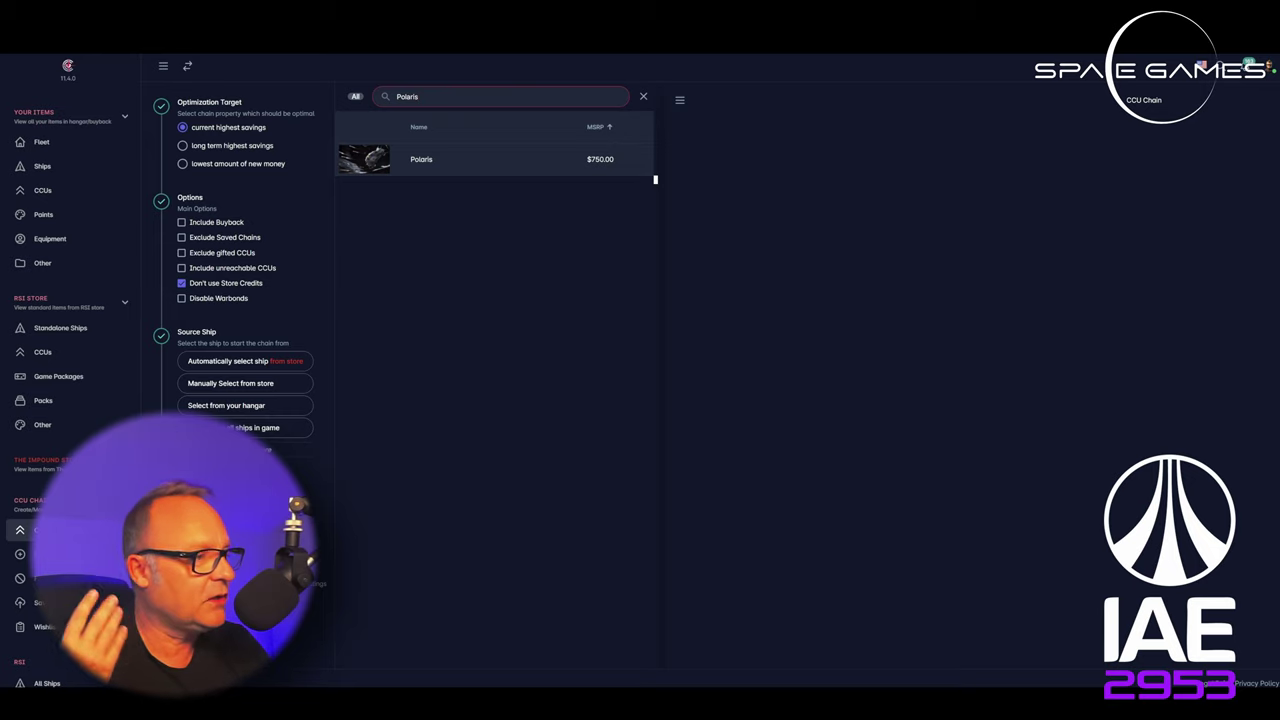
{"action": "left_click", "coordinate": [362, 168]}
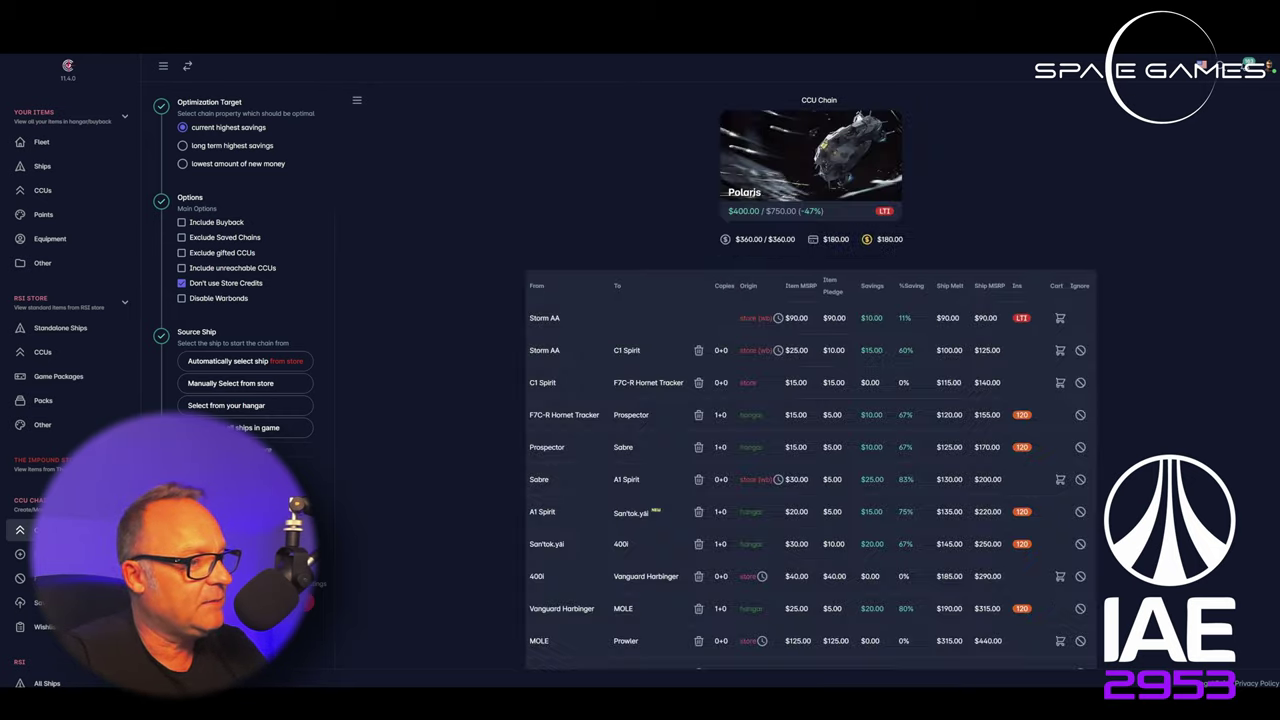
{"action": "scroll", "coordinate": [894, 543], "scroll_direction": "down", "scroll_amount": 3}
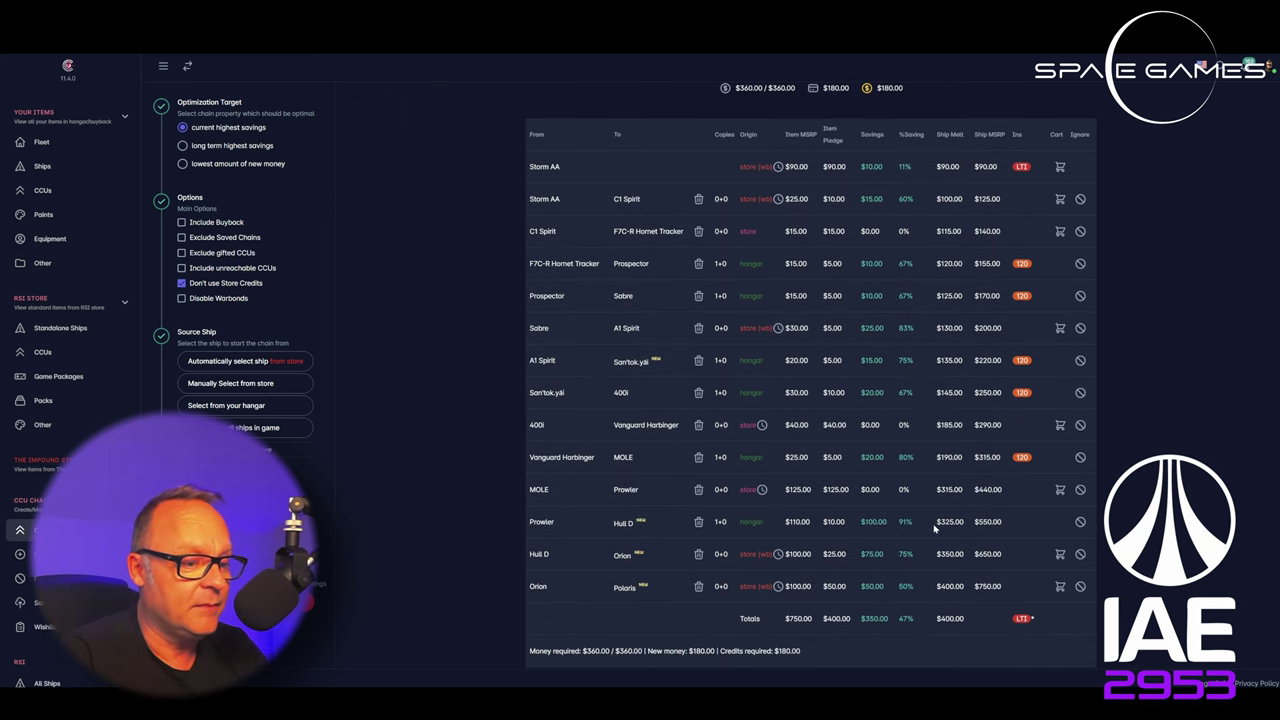
{"action": "scroll", "coordinate": [935, 530], "scroll_direction": "up", "scroll_amount": 2}
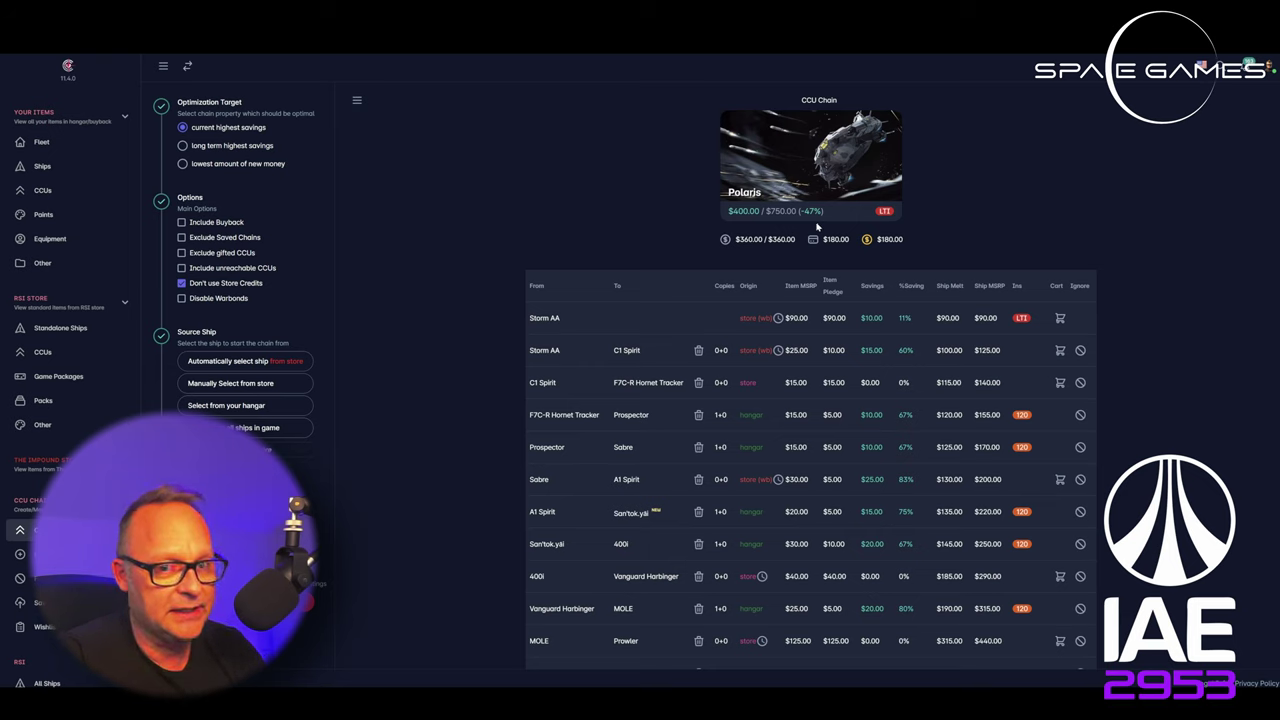
{"action": "mouse_move", "coordinate": [848, 233]}
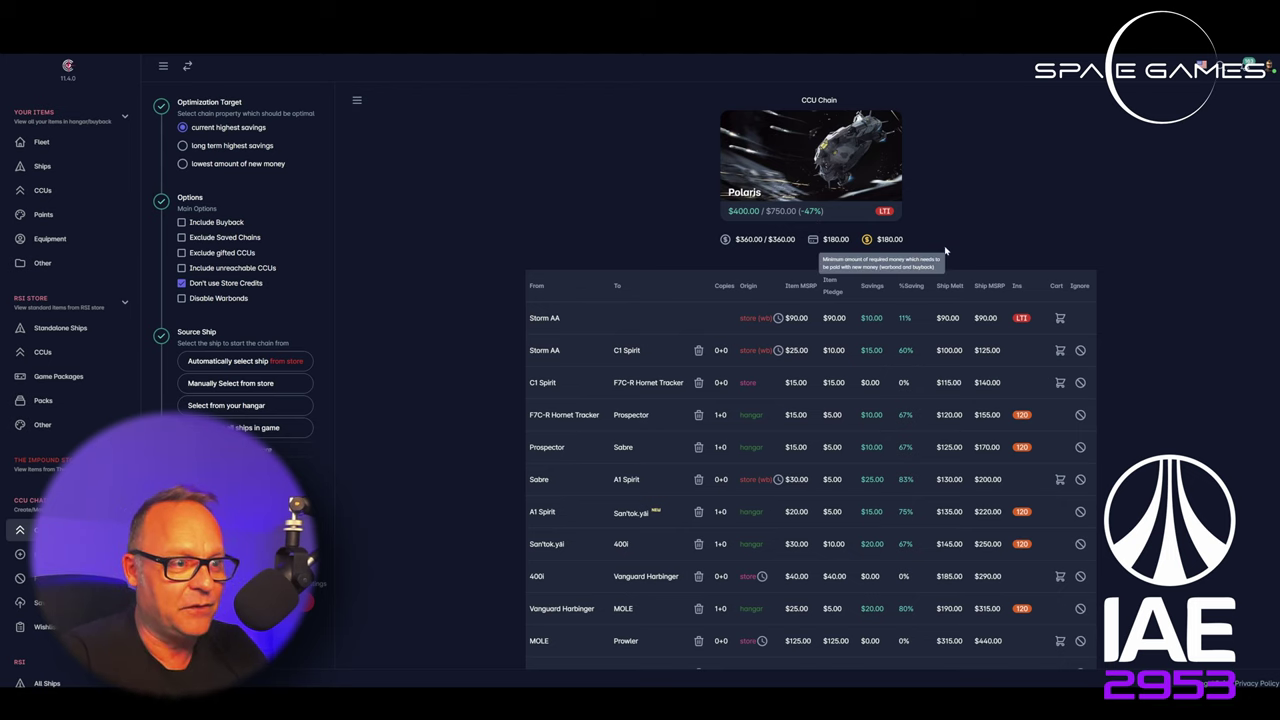
{"action": "scroll", "coordinate": [975, 195], "scroll_direction": "down", "scroll_amount": 1}
{"action": "scroll", "coordinate": [989, 178], "scroll_direction": "down", "scroll_amount": 2}
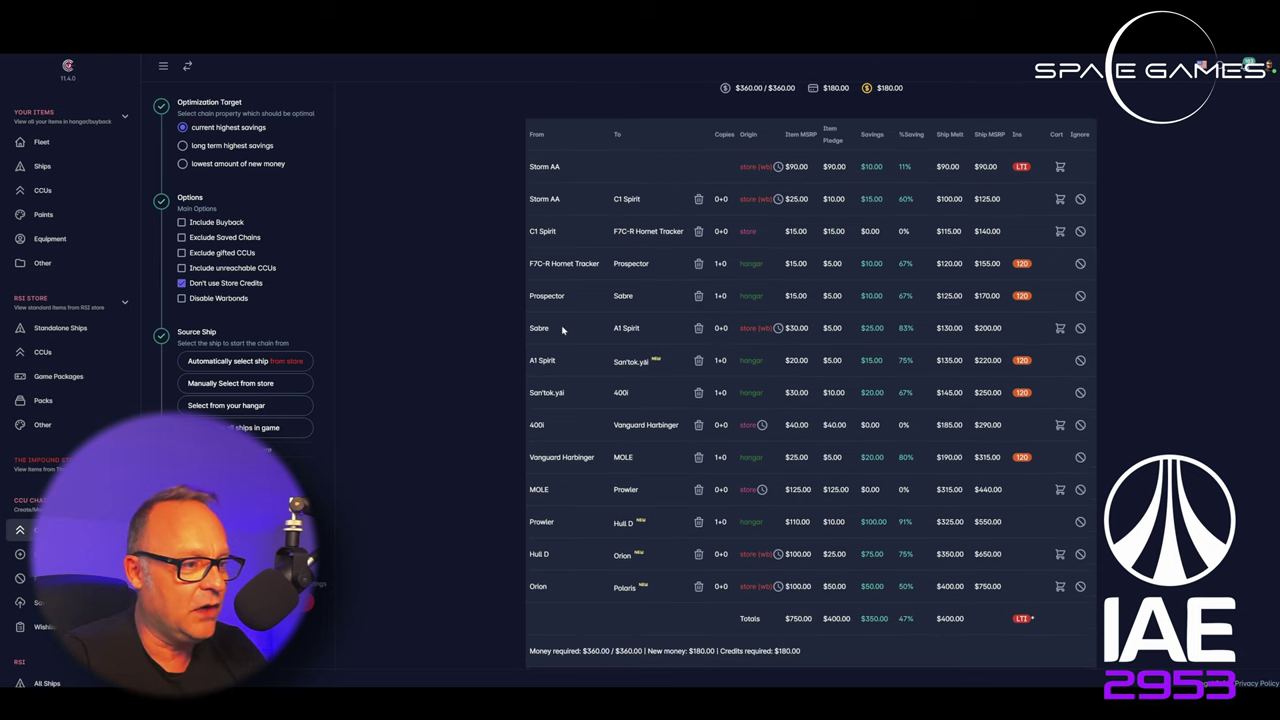
{"action": "mouse_move", "coordinate": [741, 402]}
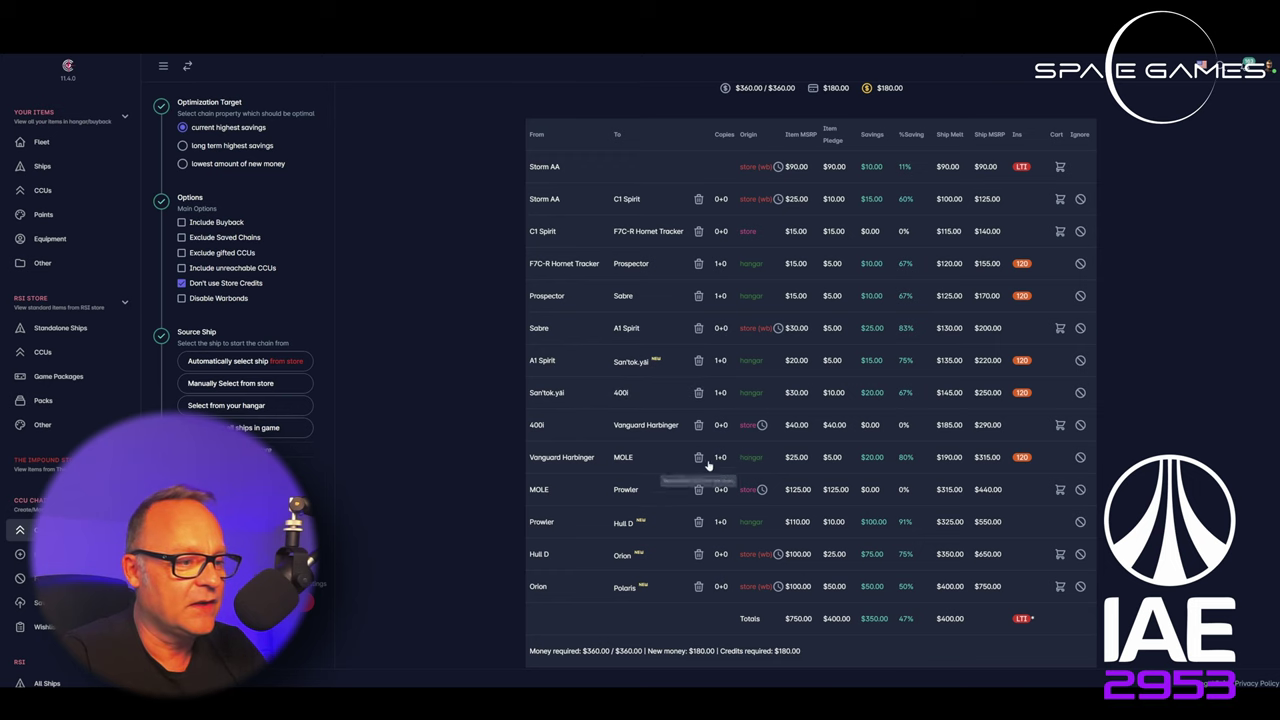
{"action": "scroll", "coordinate": [722, 468], "scroll_direction": "down", "scroll_amount": 1}
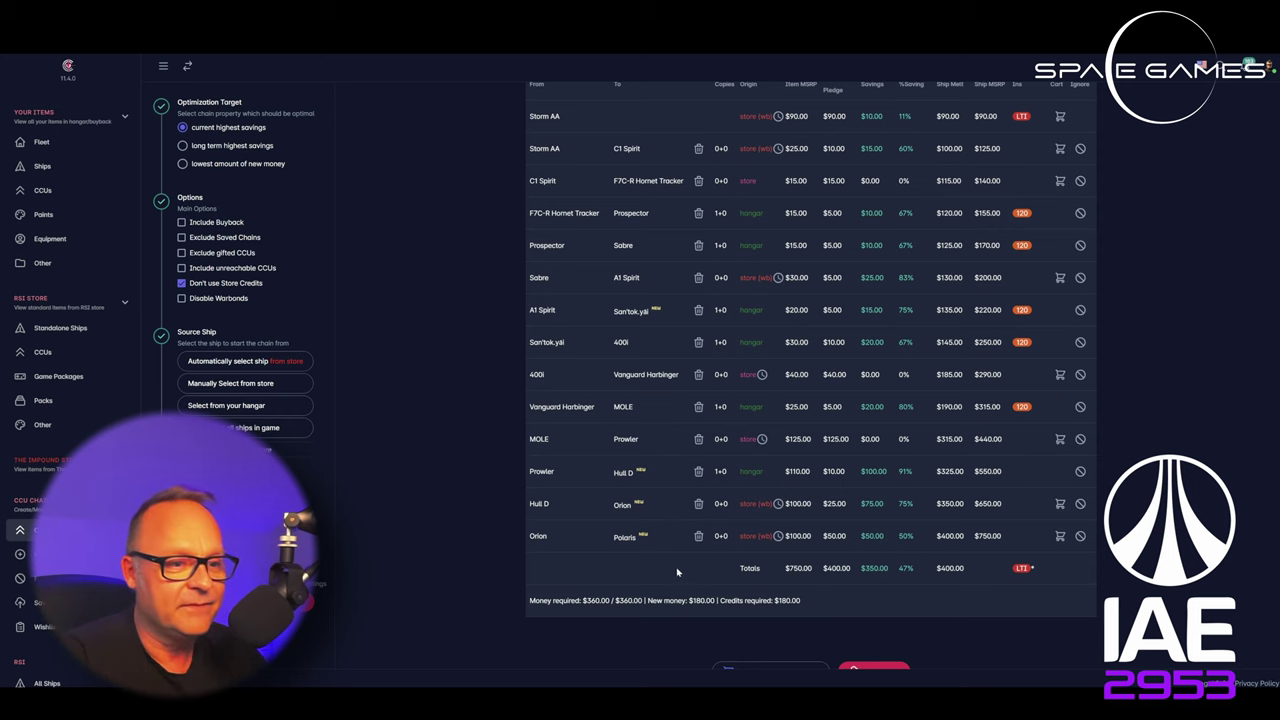
{"action": "scroll", "coordinate": [744, 486], "scroll_direction": "up", "scroll_amount": 1}
{"action": "scroll", "coordinate": [744, 486], "scroll_direction": "up", "scroll_amount": 1}
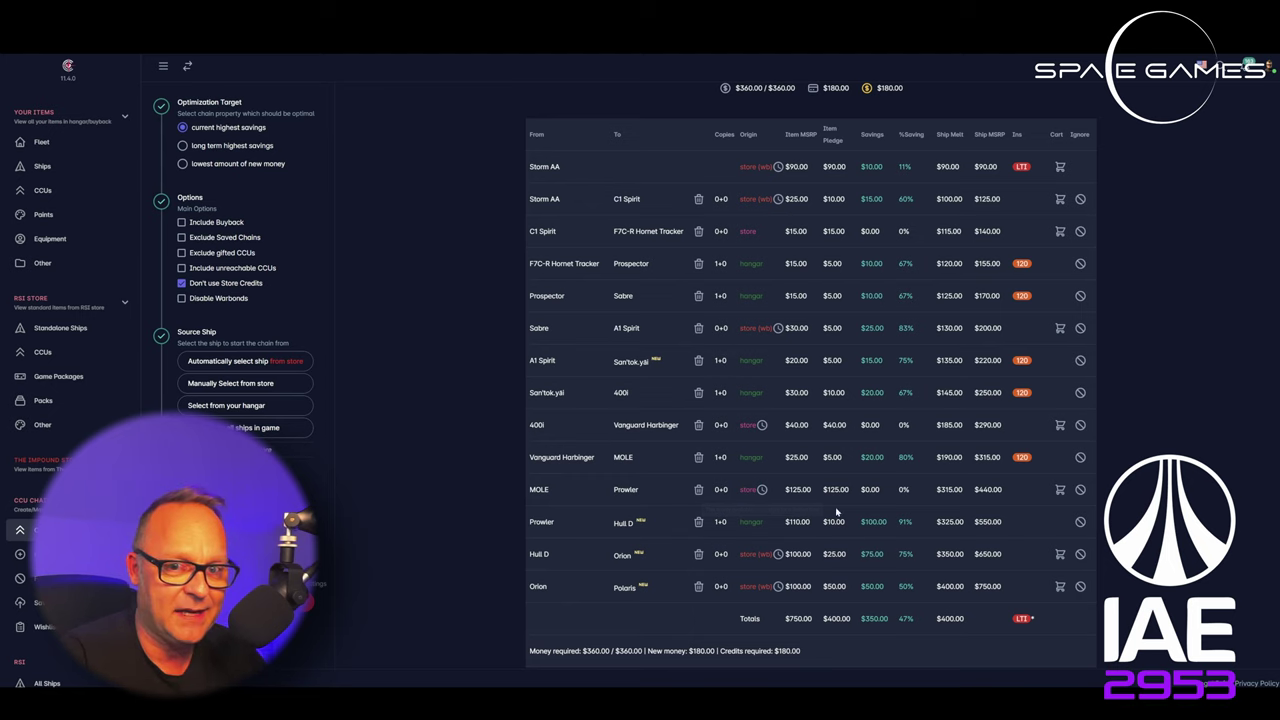
{"action": "scroll", "coordinate": [837, 512], "scroll_direction": "down", "scroll_amount": 2}
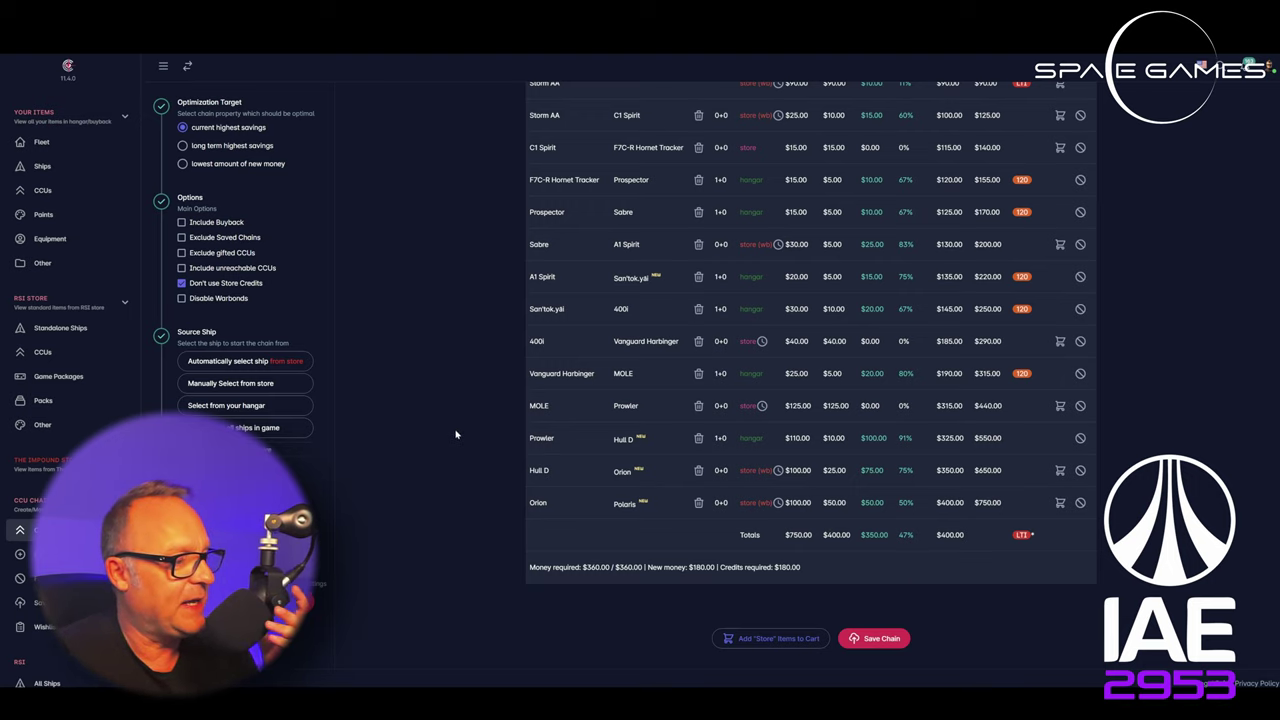
Step: Show the store ship list for a manual starting ship, from P-52 Merlin to Ranger TR
{"action": "left_click", "coordinate": [615, 310]}
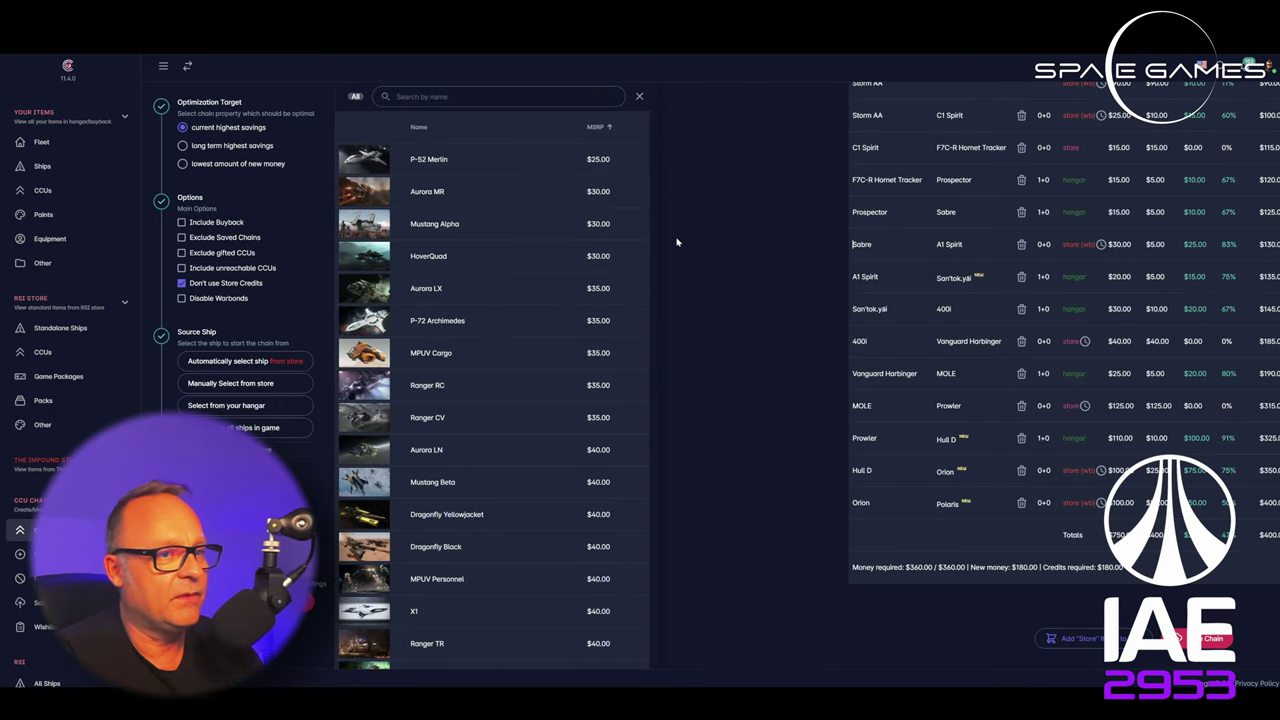
{"action": "scroll", "coordinate": [766, 286], "scroll_direction": "up", "scroll_amount": 3}
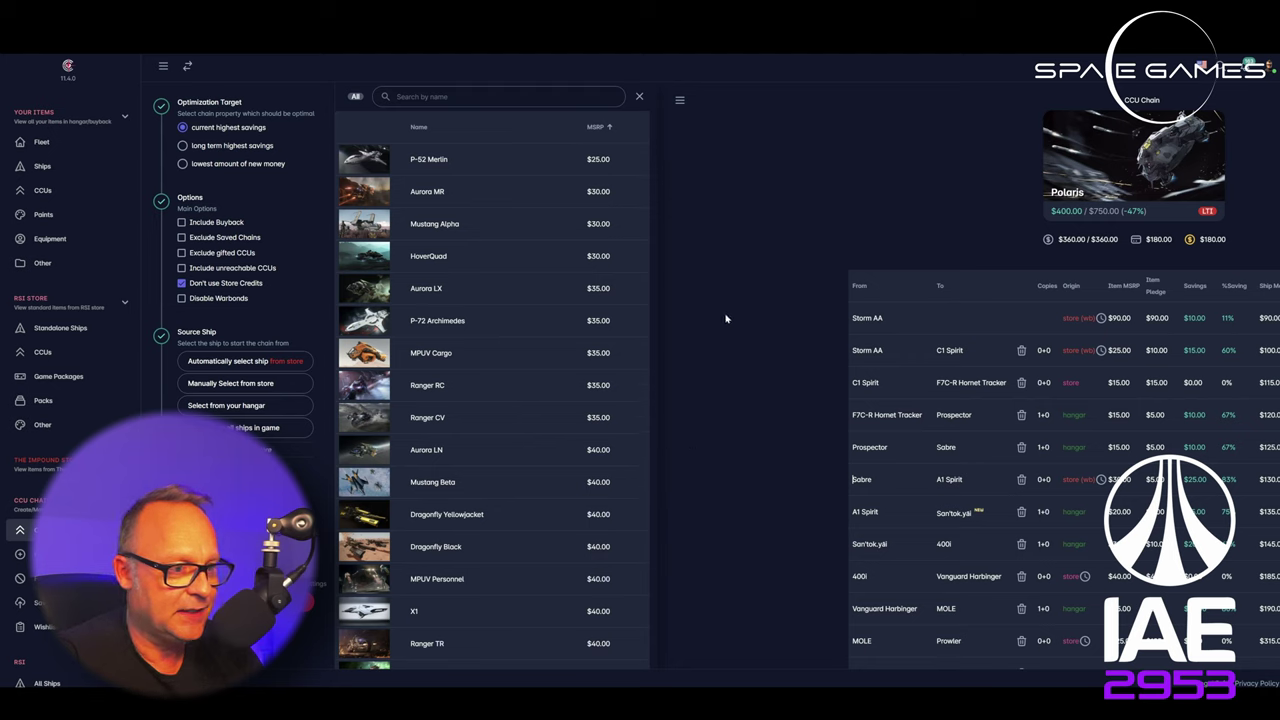
{"action": "left_click", "coordinate": [217, 405]}
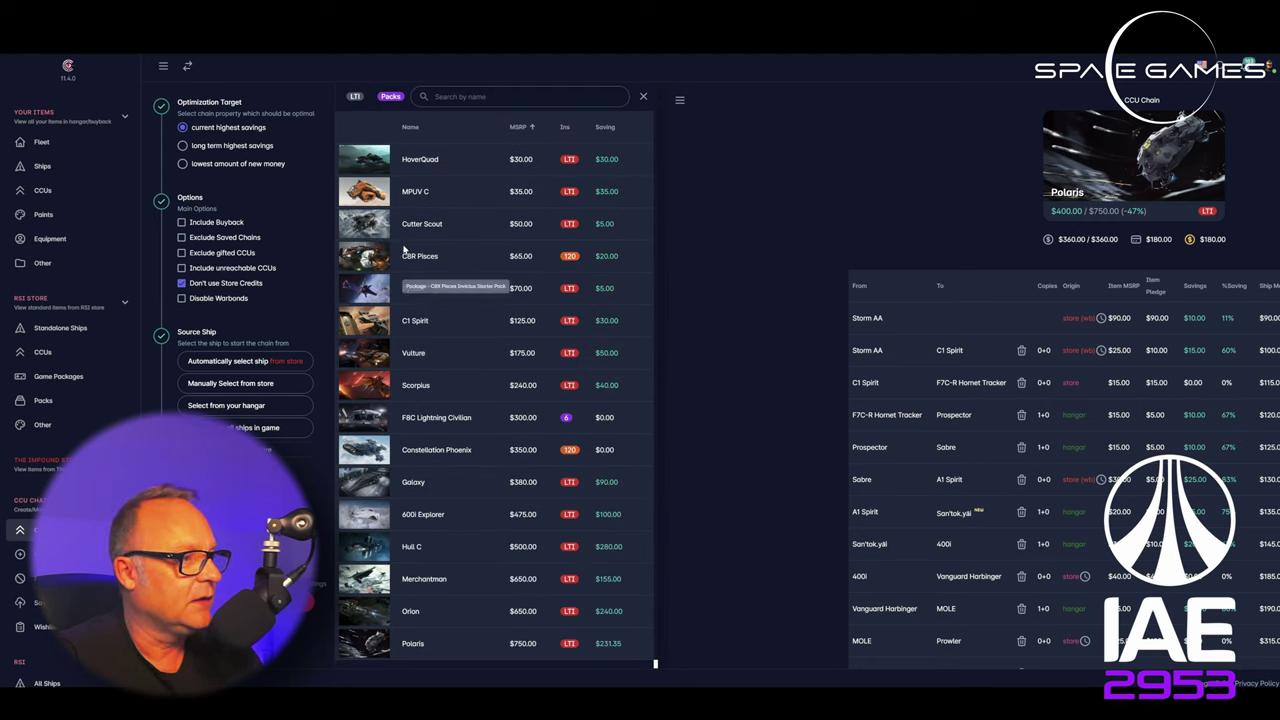
{"action": "left_click", "coordinate": [369, 224]}
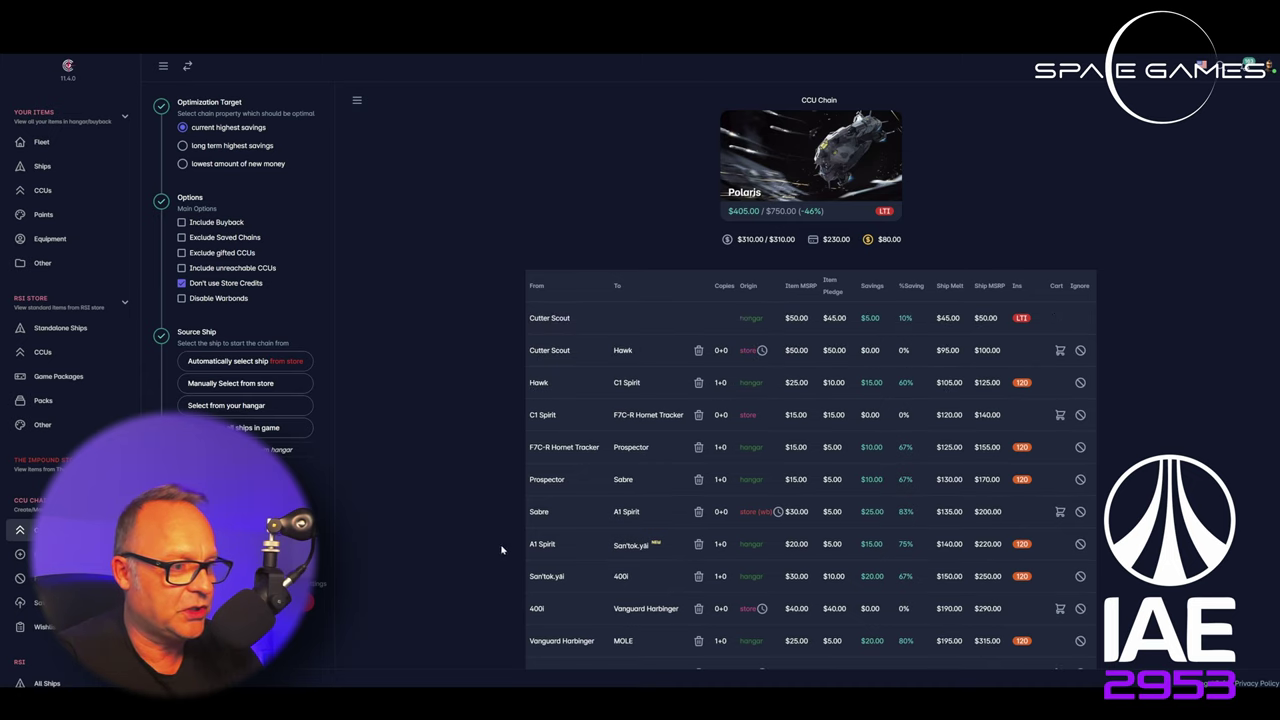
{"action": "scroll", "coordinate": [503, 557], "scroll_direction": "down", "scroll_amount": 5}
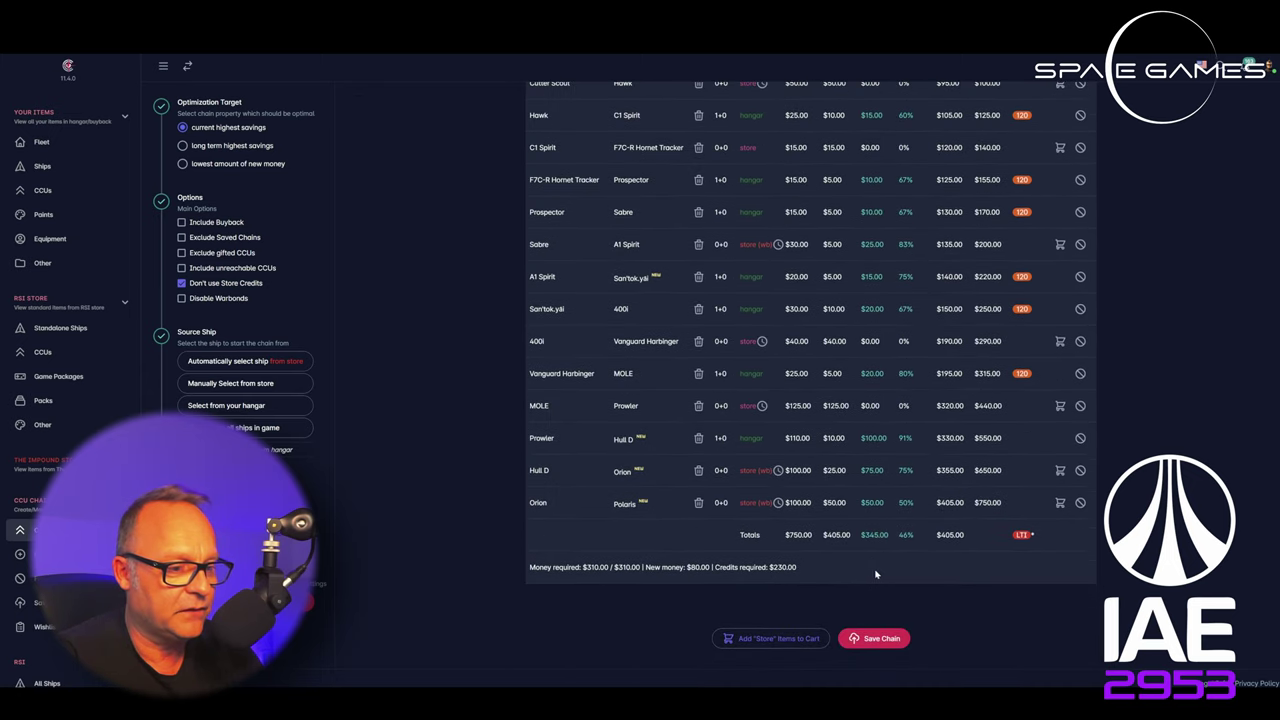
{"action": "scroll", "coordinate": [926, 577], "scroll_direction": "up", "scroll_amount": 4}
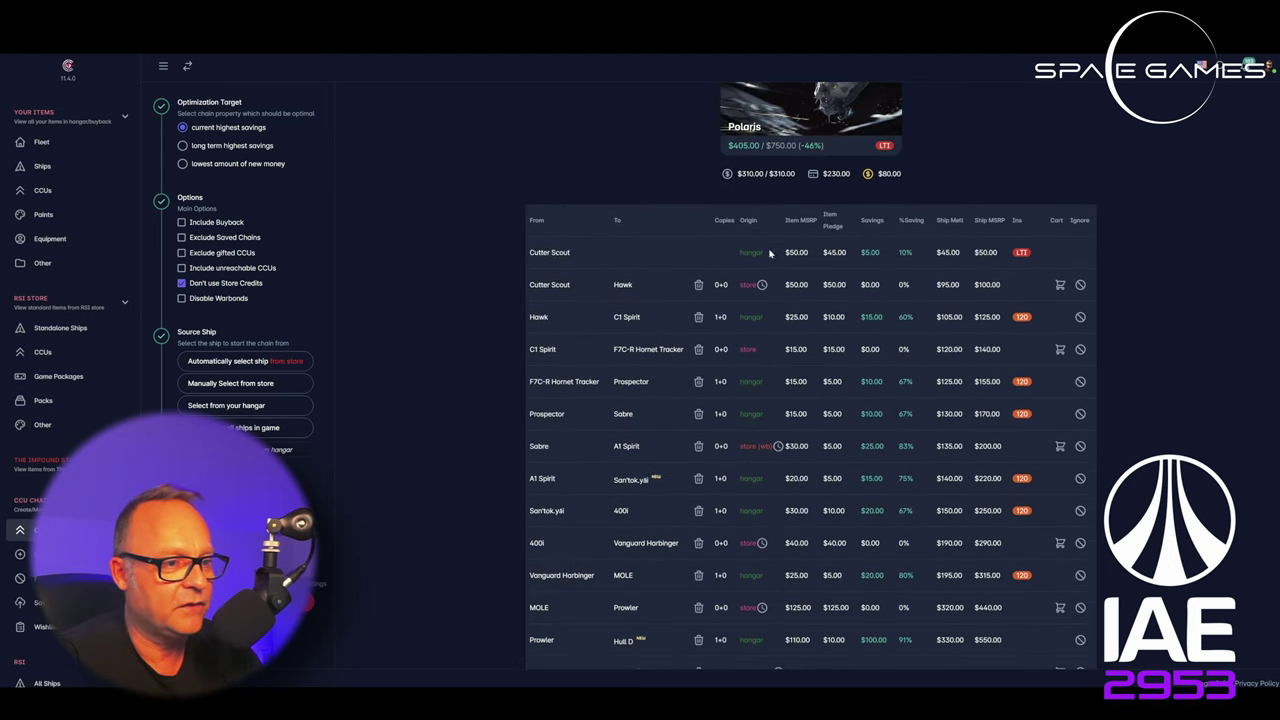
{"action": "scroll", "coordinate": [822, 302], "scroll_direction": "up", "scroll_amount": 1}
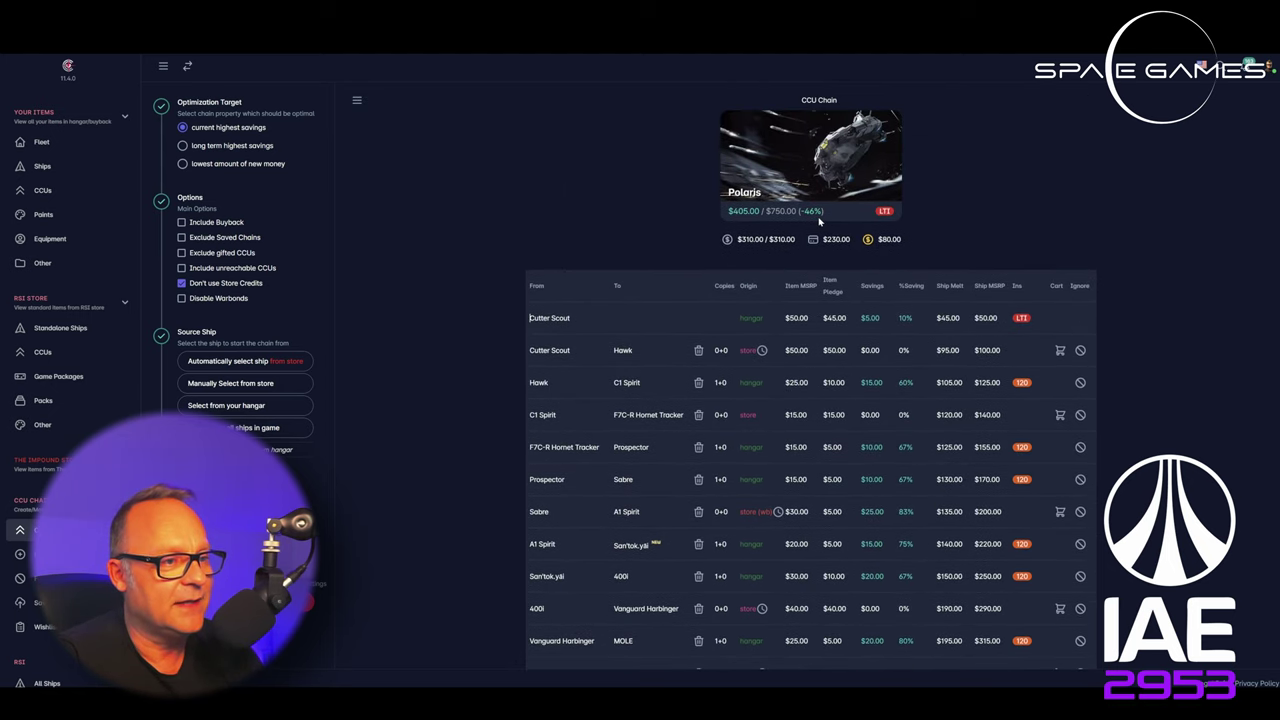
{"action": "mouse_move", "coordinate": [758, 238]}
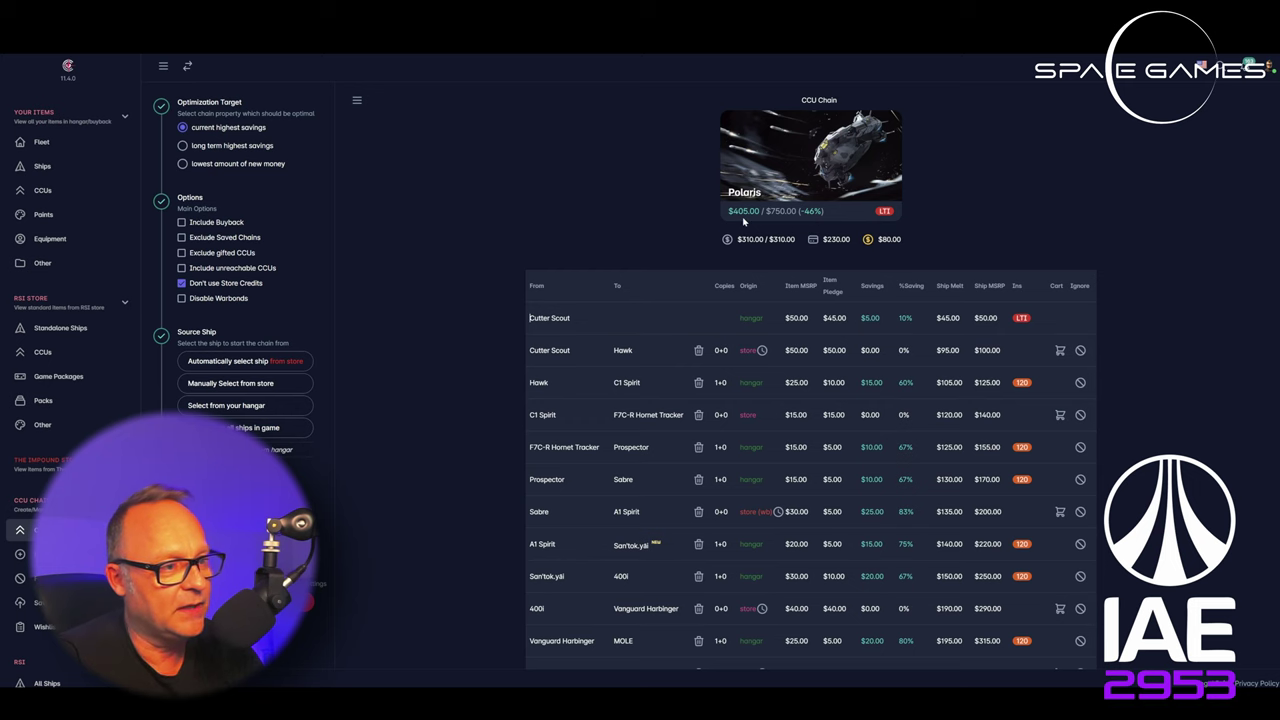
{"action": "scroll", "coordinate": [785, 229], "scroll_direction": "down", "scroll_amount": 1}
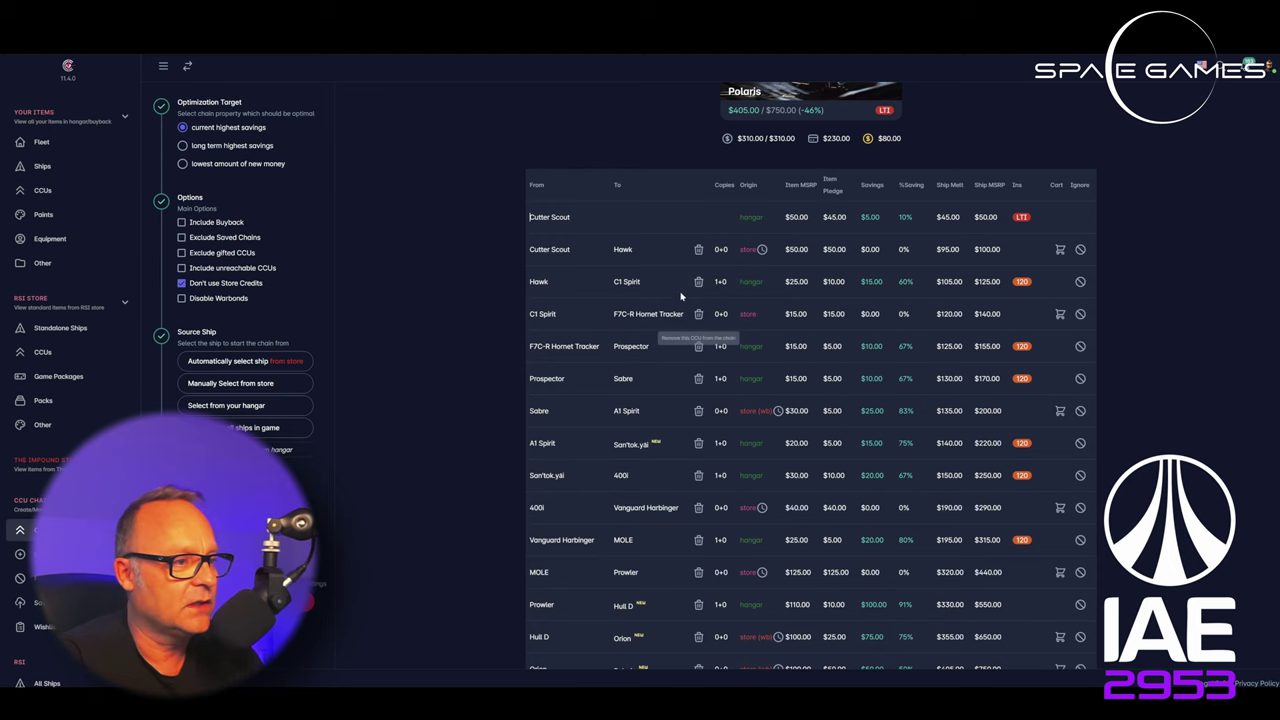
{"action": "scroll", "coordinate": [652, 292], "scroll_direction": "down", "scroll_amount": 1}
{"action": "scroll", "coordinate": [750, 618], "scroll_direction": "up", "scroll_amount": 3}
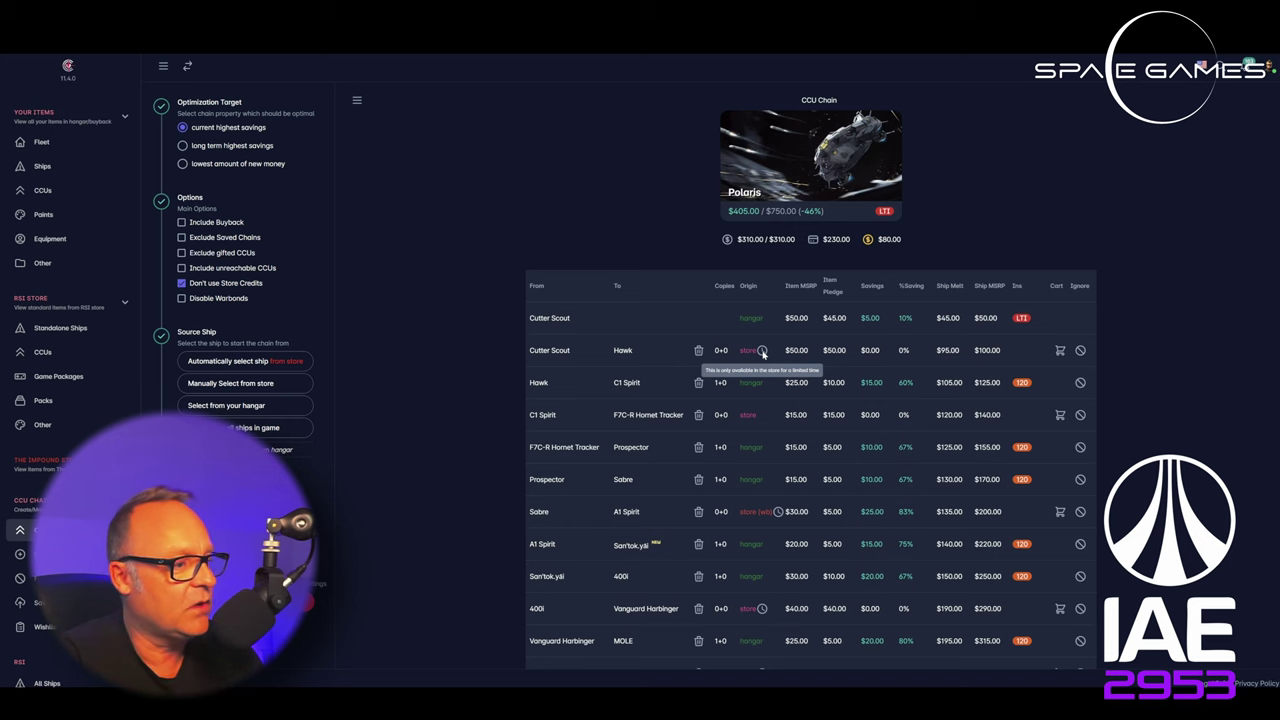
{"action": "scroll", "coordinate": [496, 368], "scroll_direction": "down", "scroll_amount": 5}
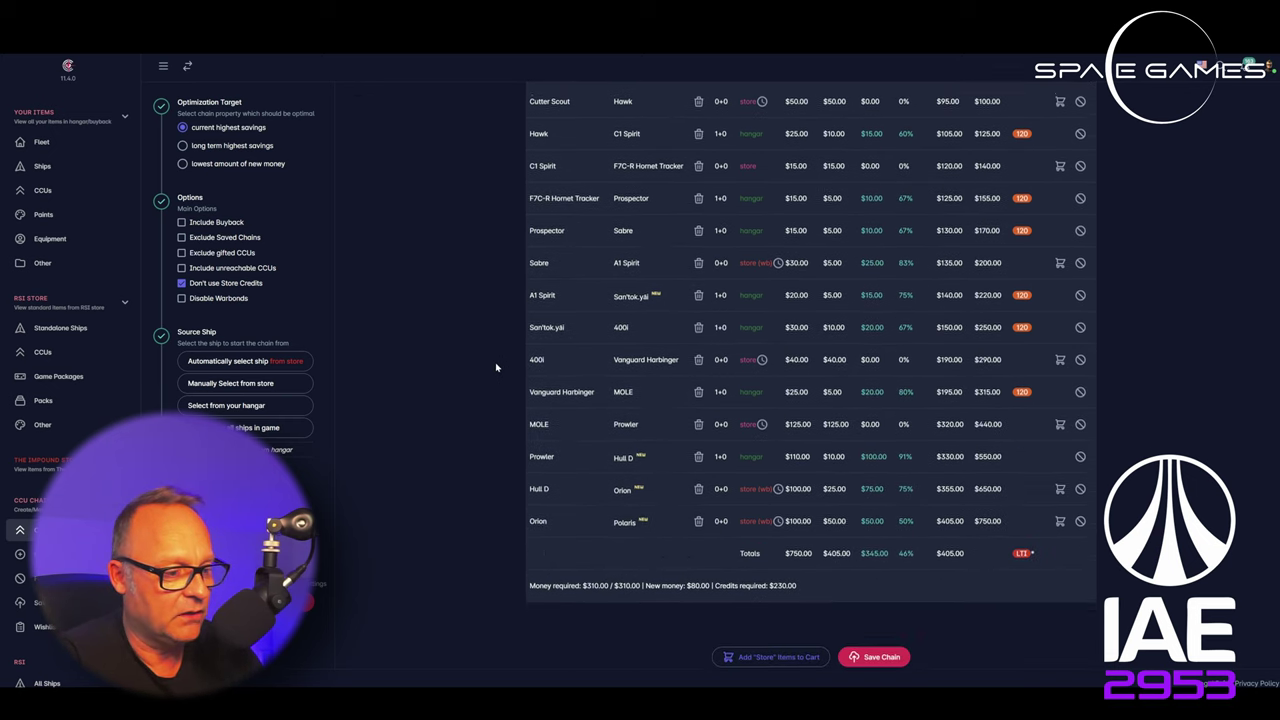
Step: Review the Cutter Scout to Merchantman chain rows: $380.00 against $650.00, $55.00 new money
{"action": "scroll", "coordinate": [532, 367], "scroll_direction": "down", "scroll_amount": 1}
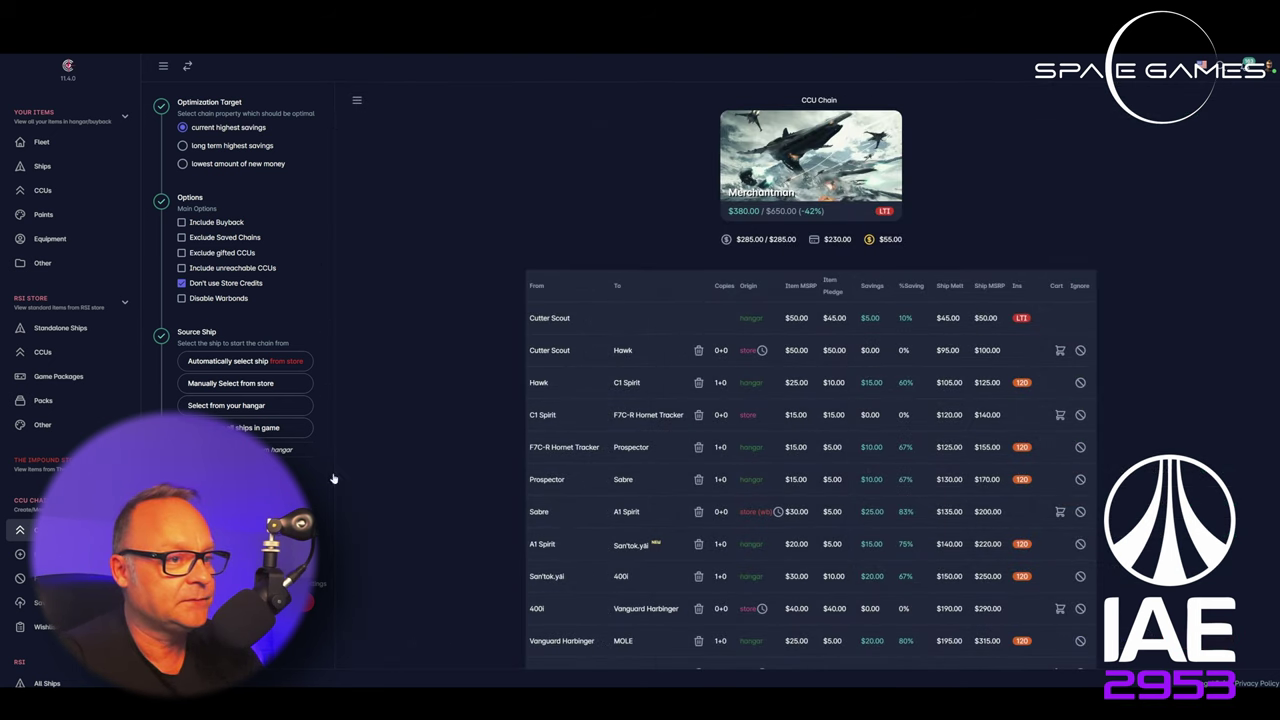
{"action": "scroll", "coordinate": [383, 323], "scroll_direction": "down", "scroll_amount": 2}
{"action": "scroll", "coordinate": [383, 323], "scroll_direction": "up", "scroll_amount": 2}
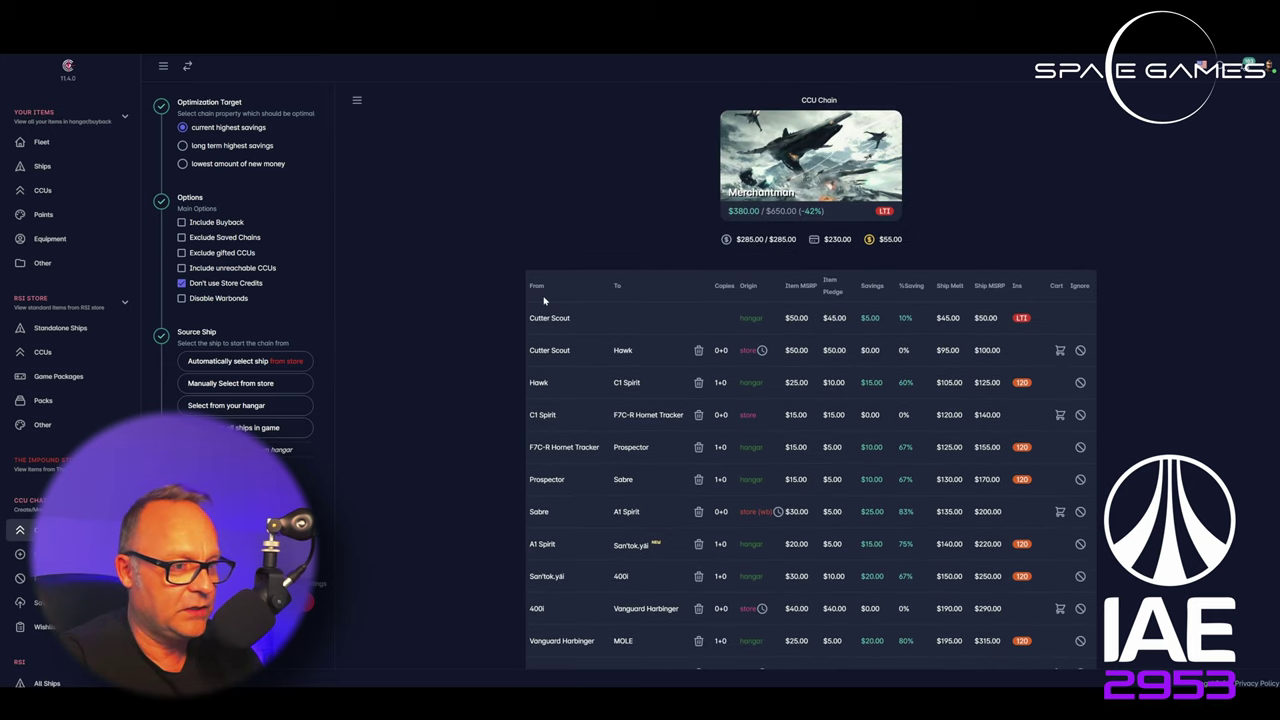
{"action": "scroll", "coordinate": [544, 300], "scroll_direction": "down", "scroll_amount": 4}
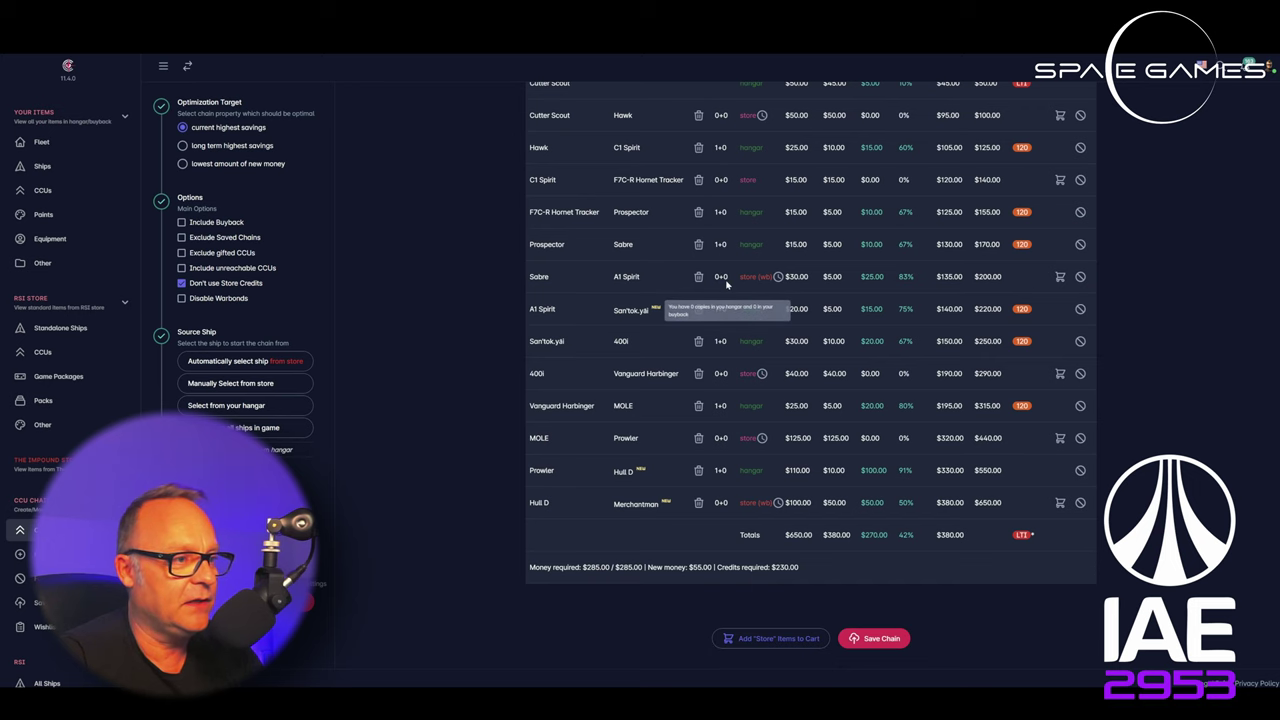
{"action": "scroll", "coordinate": [729, 265], "scroll_direction": "up", "scroll_amount": 1}
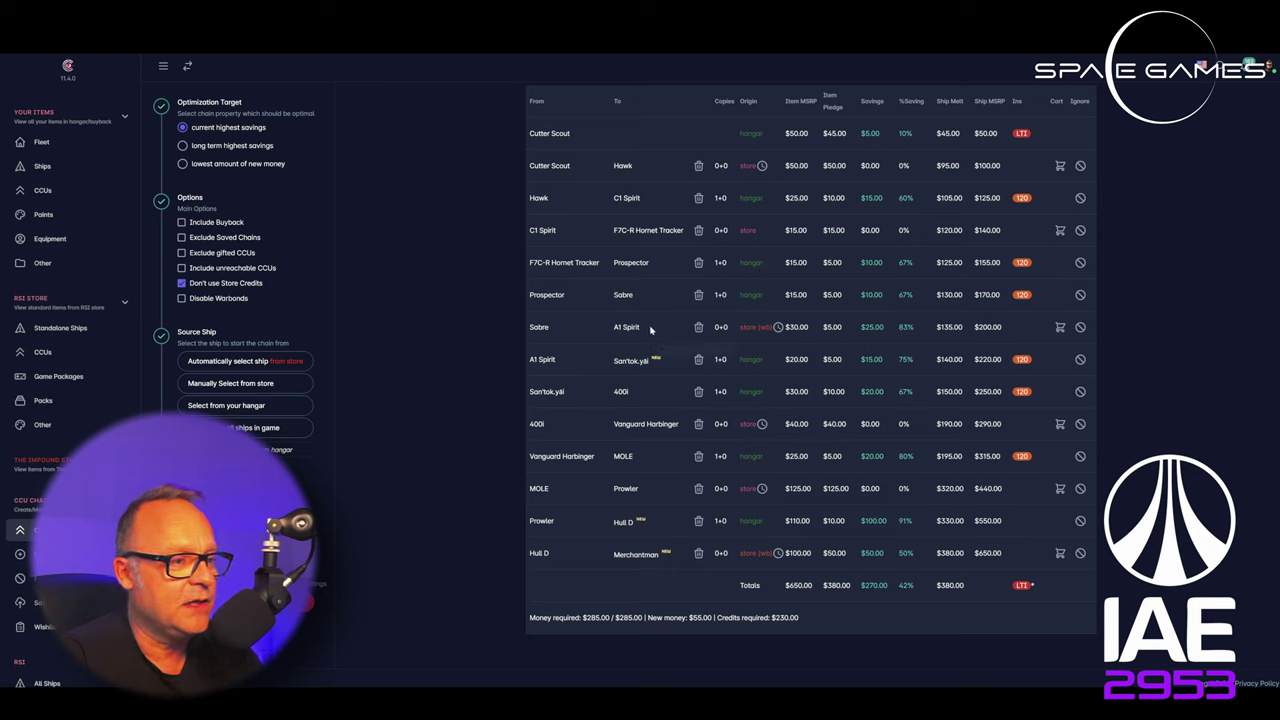
{"action": "scroll", "coordinate": [760, 340], "scroll_direction": "down", "scroll_amount": 1}
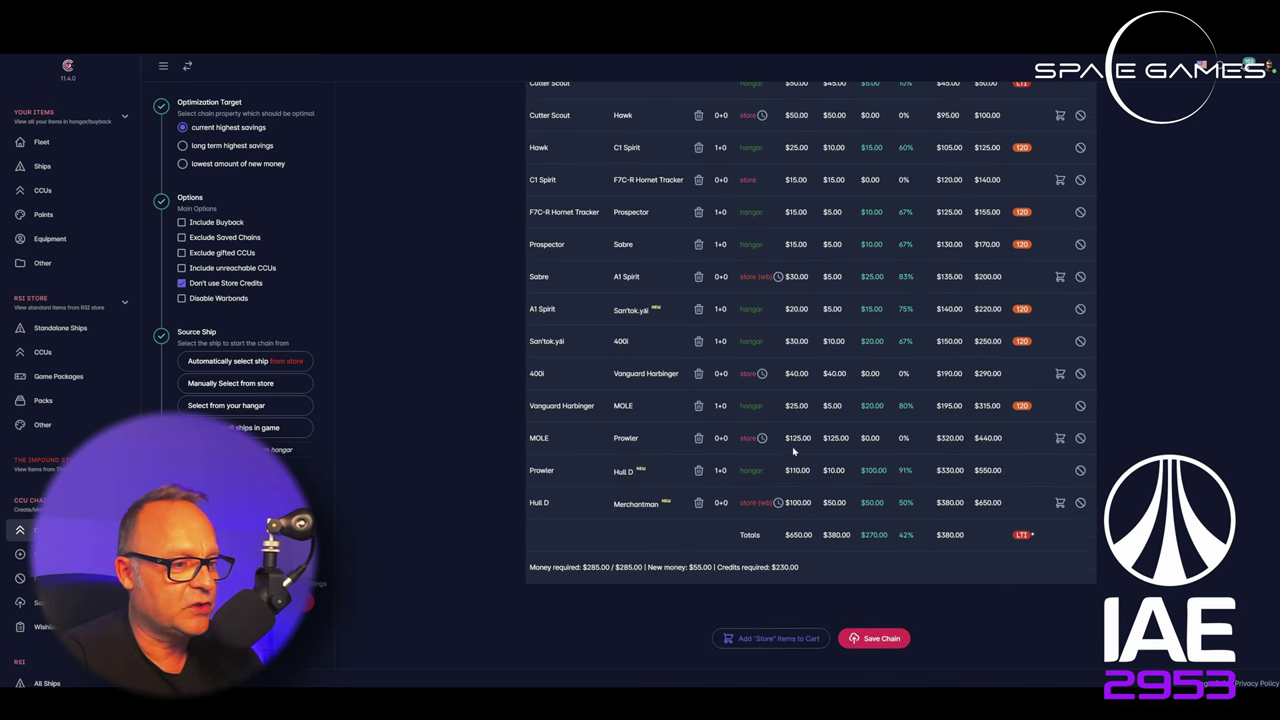
{"action": "scroll", "coordinate": [755, 523], "scroll_direction": "up", "scroll_amount": 2}
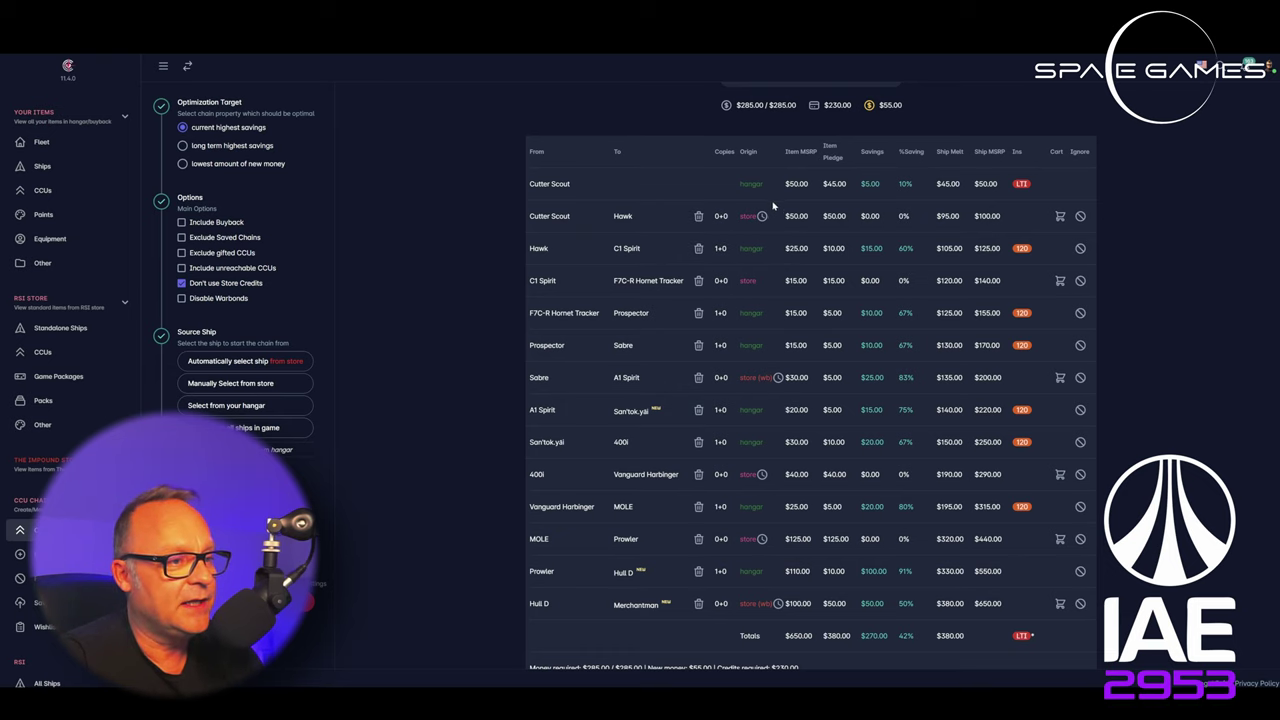
{"action": "scroll", "coordinate": [750, 420], "scroll_direction": "down", "scroll_amount": 3}
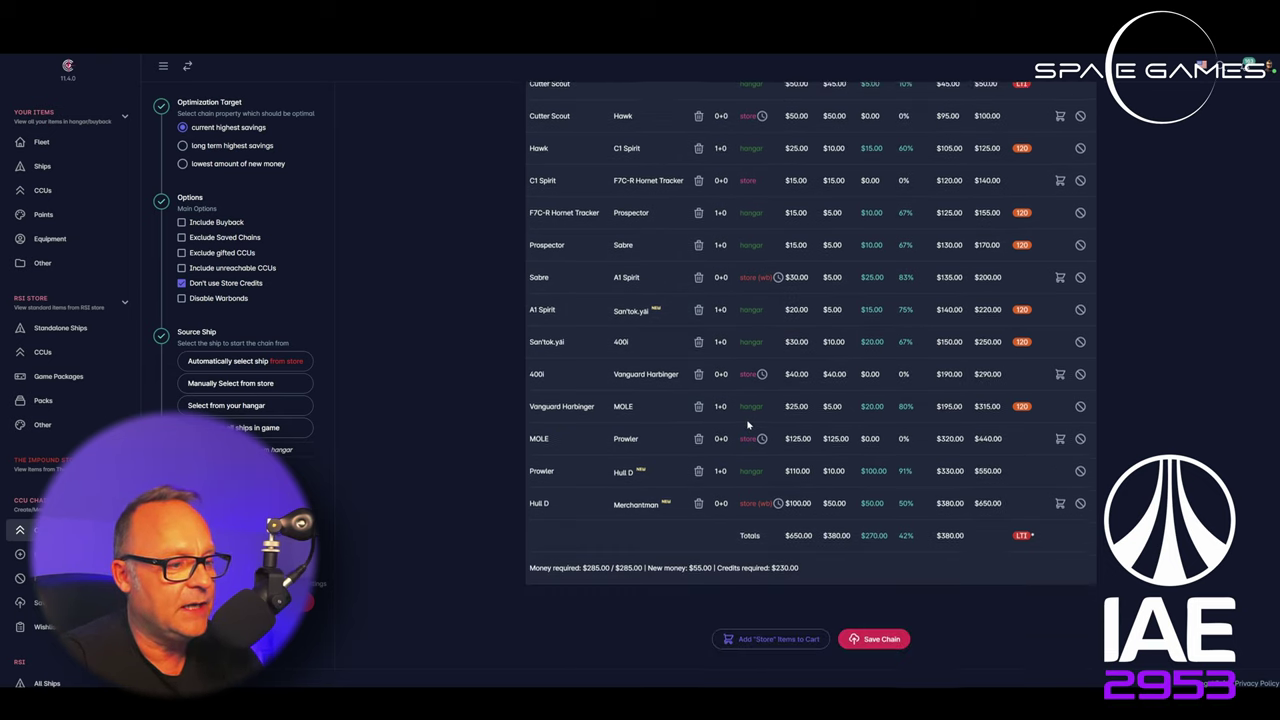
{"action": "scroll", "coordinate": [750, 420], "scroll_direction": "up", "scroll_amount": 4}
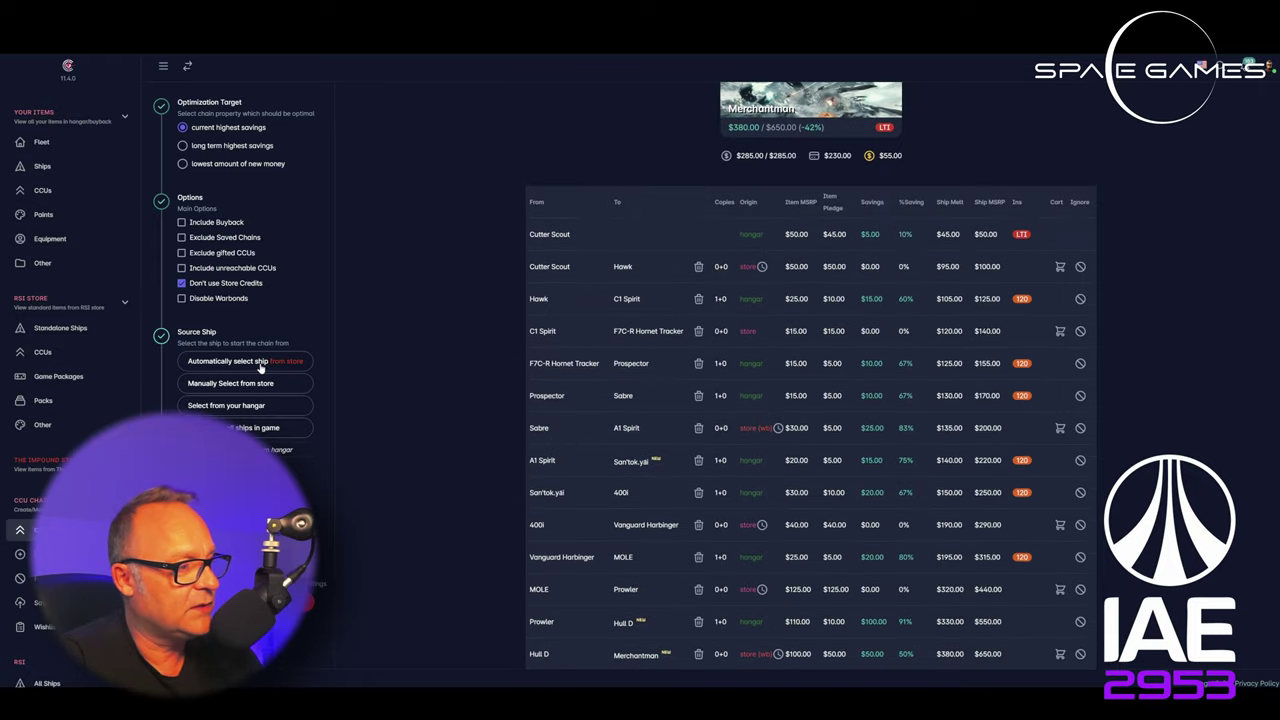
Step: Restart the Merchantman chain from an auto-picked store Storm AA and review its $375.00 total
{"action": "left_click", "coordinate": [258, 362]}
{"action": "left_click", "coordinate": [737, 426]}
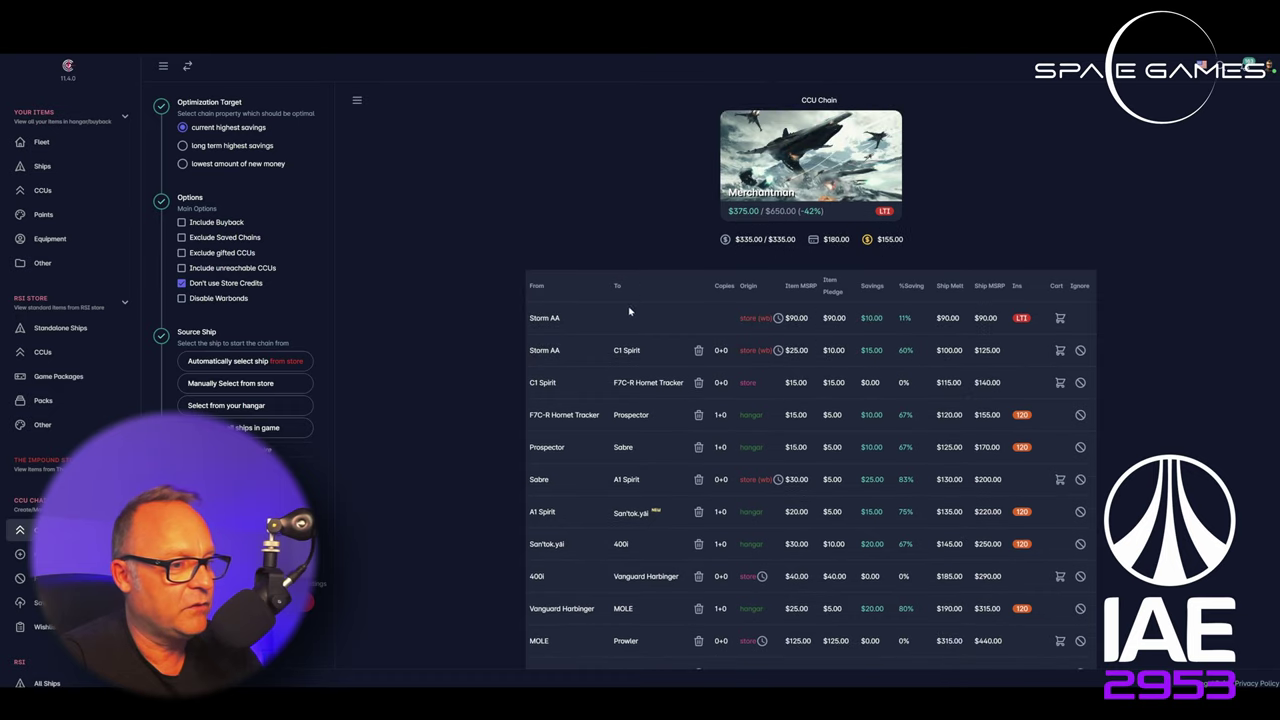
{"action": "scroll", "coordinate": [914, 405], "scroll_direction": "down", "scroll_amount": 2}
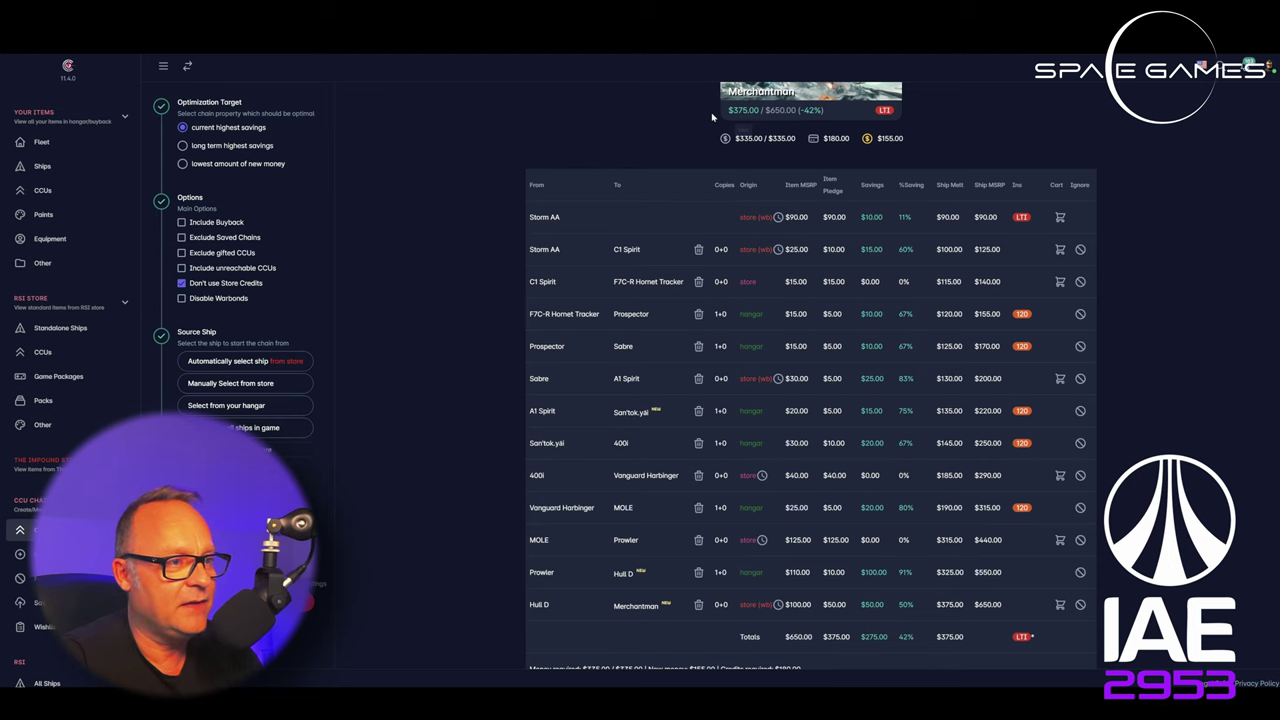
{"action": "scroll", "coordinate": [783, 124], "scroll_direction": "down", "scroll_amount": 1}
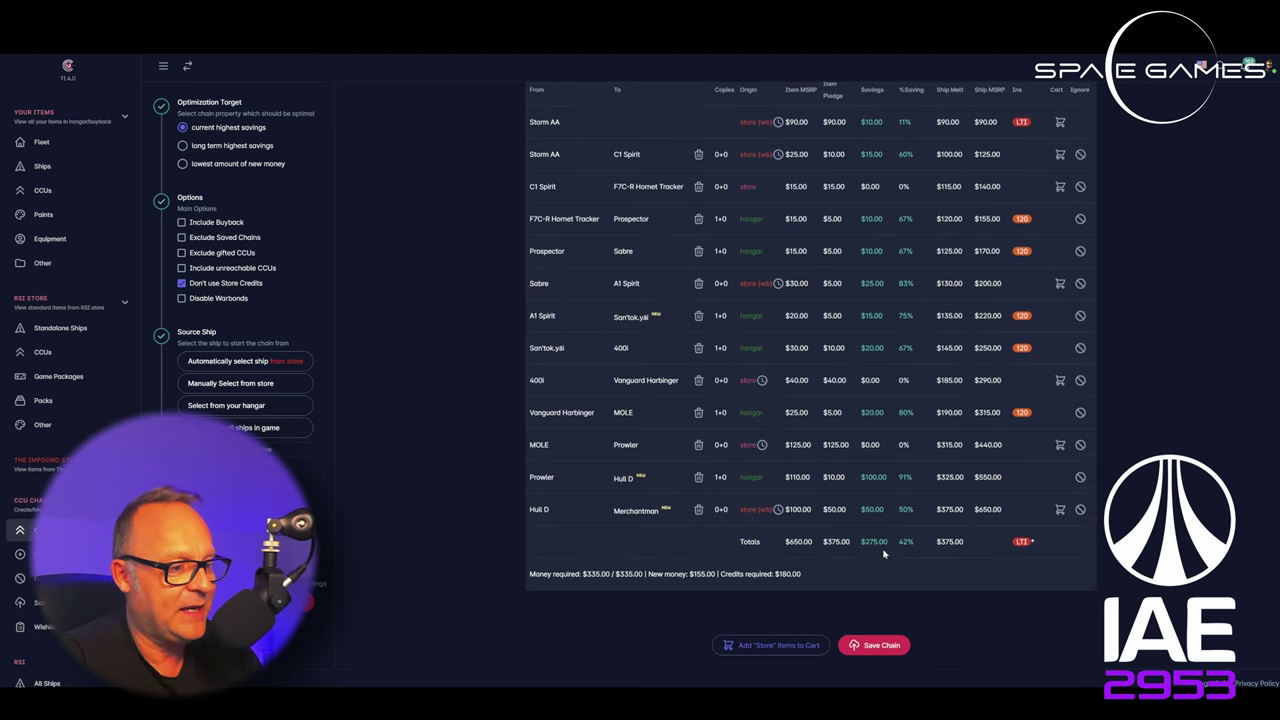
{"action": "scroll", "coordinate": [882, 551], "scroll_direction": "up", "scroll_amount": 2}
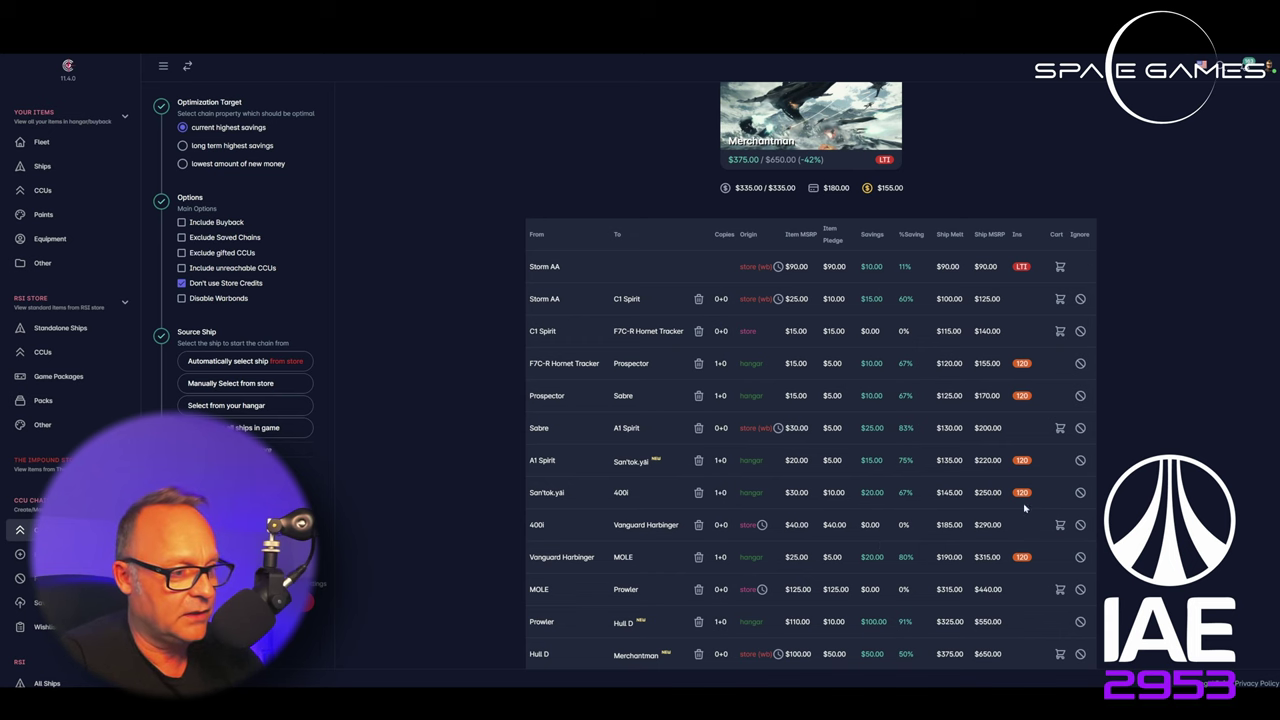
{"action": "scroll", "coordinate": [1028, 476], "scroll_direction": "down", "scroll_amount": 2}
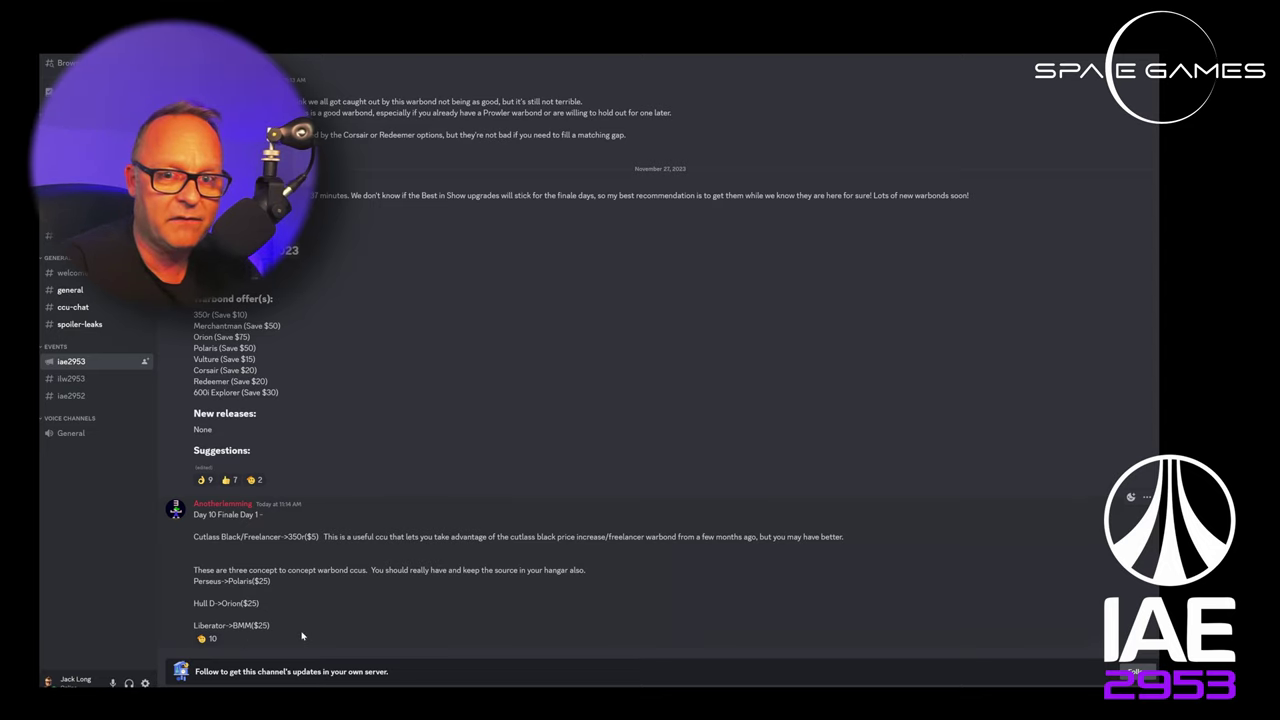
Step: React with a clap to the Day 10 Finale post offering $25 Perseus→Polaris, Hull D→Orion and Liberator→BMM CCUs
{"action": "left_click", "coordinate": [206, 638]}
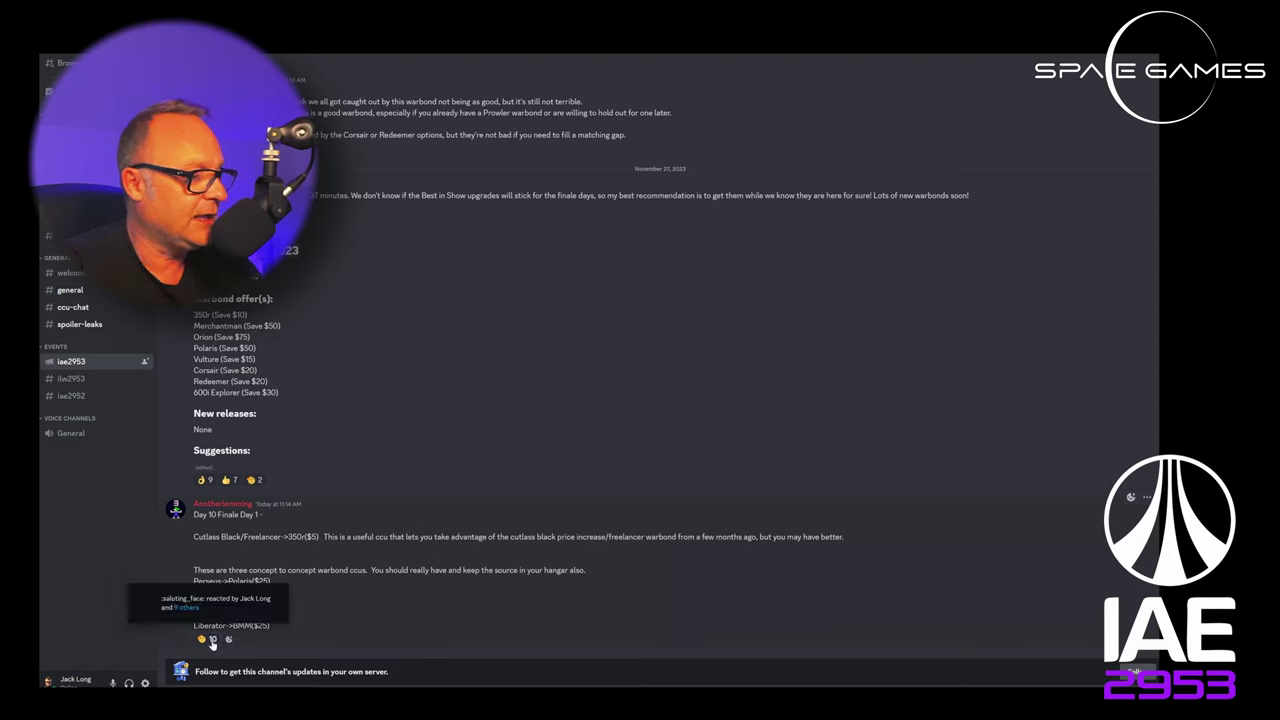